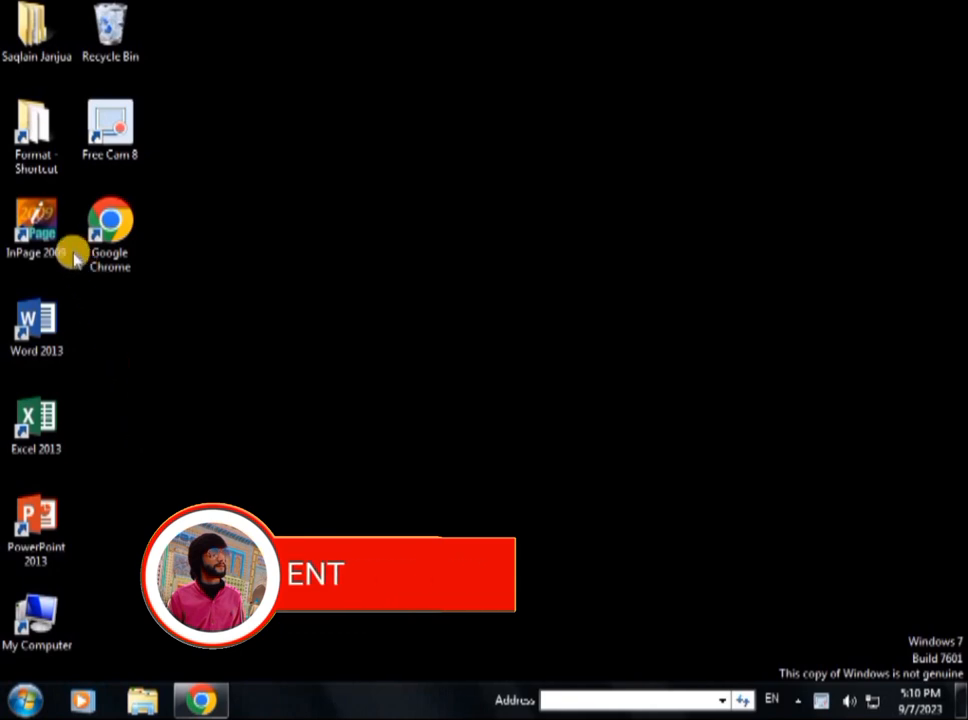
# Step: Launch InPage 2009, dismiss the registry error, and maximize the window
pyautogui.doubleClick(38, 232)
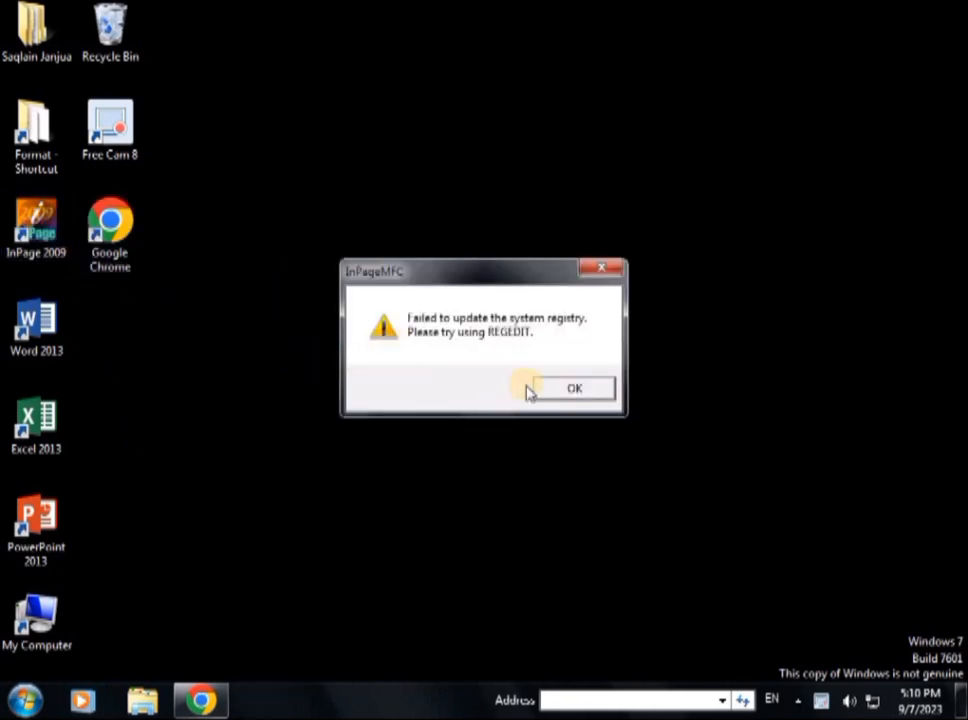
pyautogui.click(575, 389)
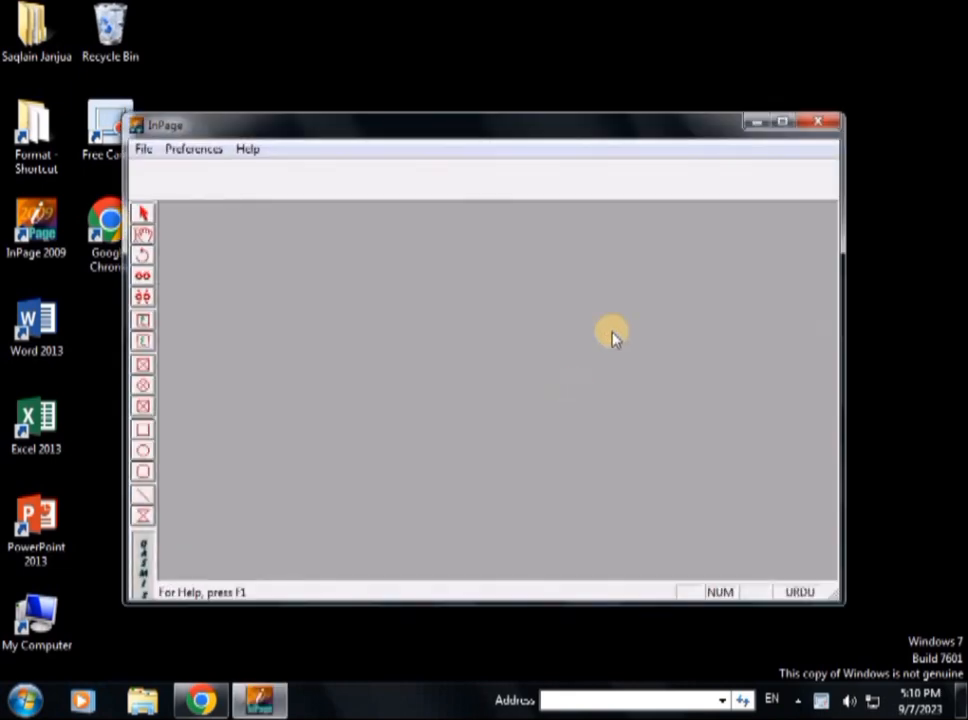
pyautogui.click(783, 120)
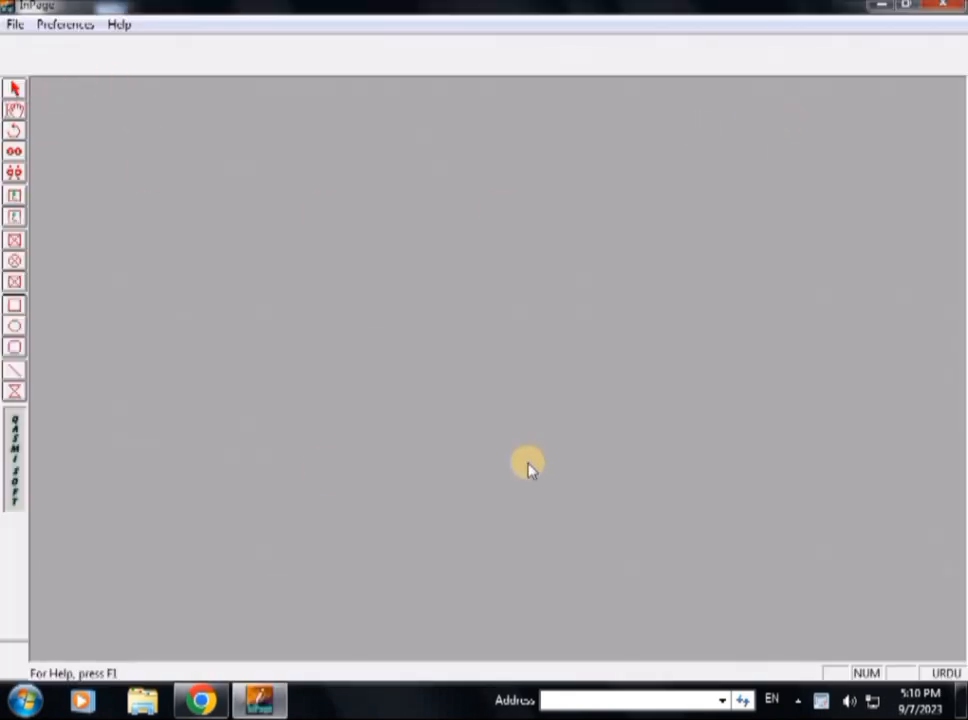
# Step: Cancel the New Document setup and bring up the File menu
pyautogui.hotkey('ctrl', 'n')
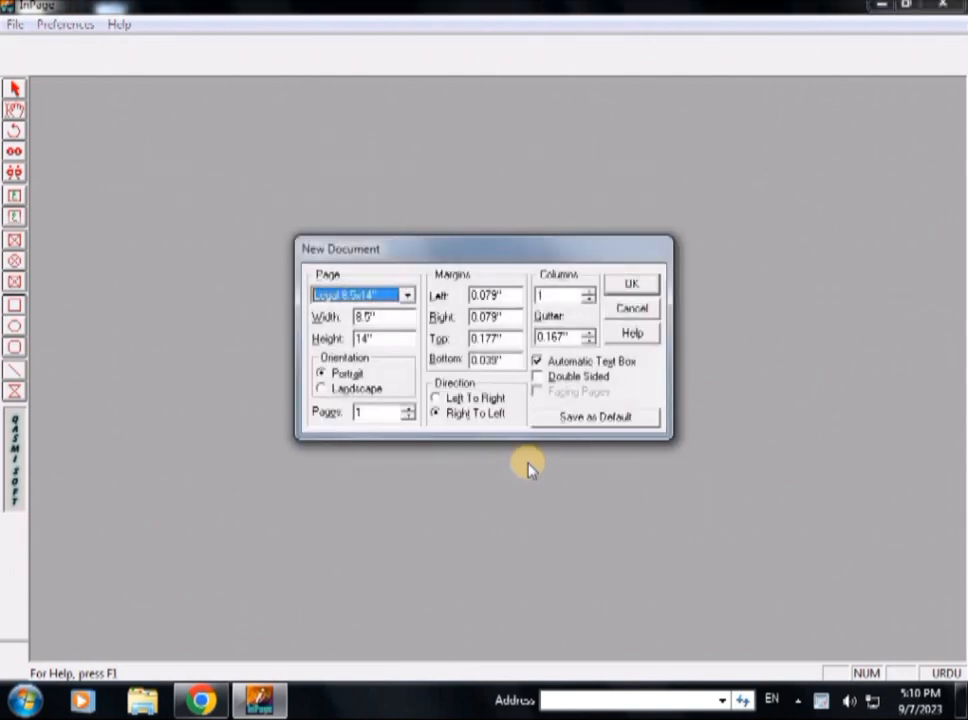
pyautogui.click(643, 312)
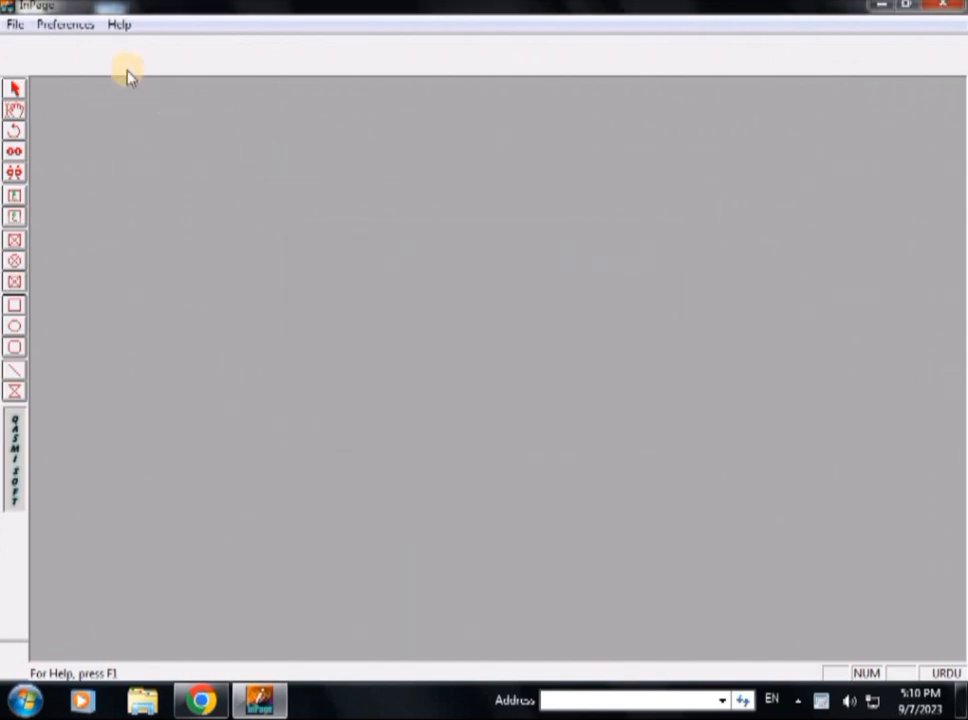
pyautogui.click(19, 30)
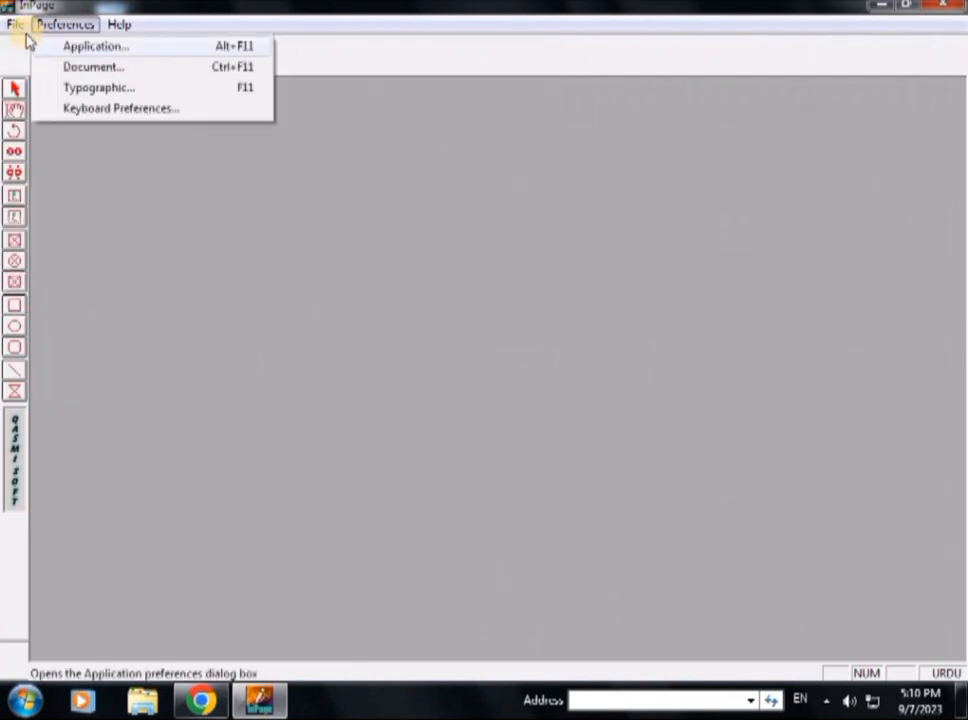
pyautogui.click(22, 33)
pyautogui.click(19, 30)
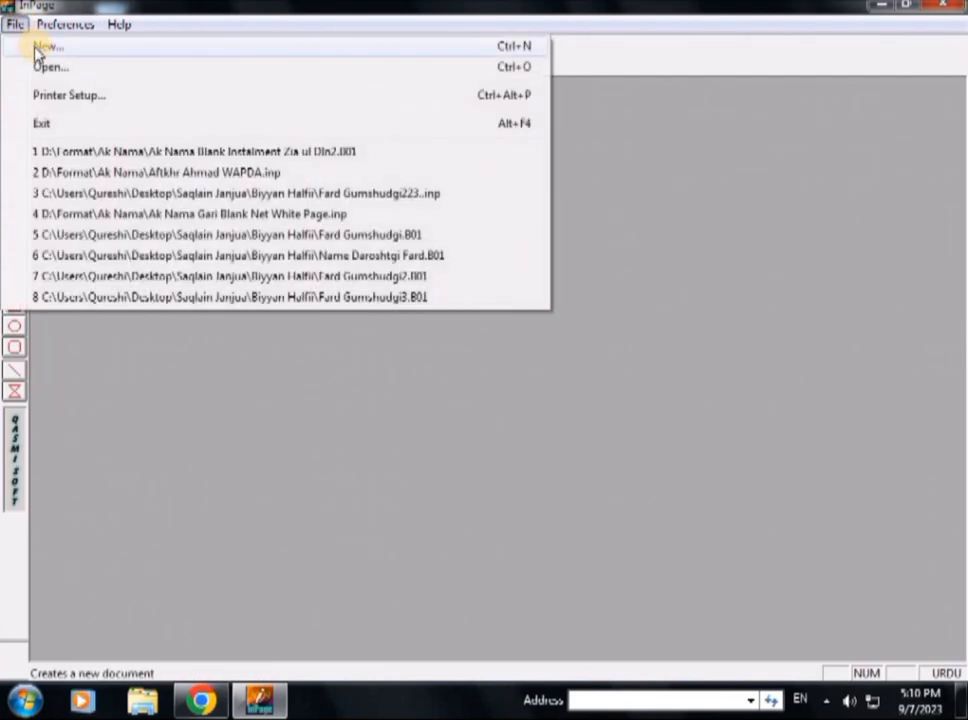
# Step: Create a new Legal landscape document, 14 by 8.5 inches, with 0.5-inch margins on all sides
pyautogui.click(45, 47)
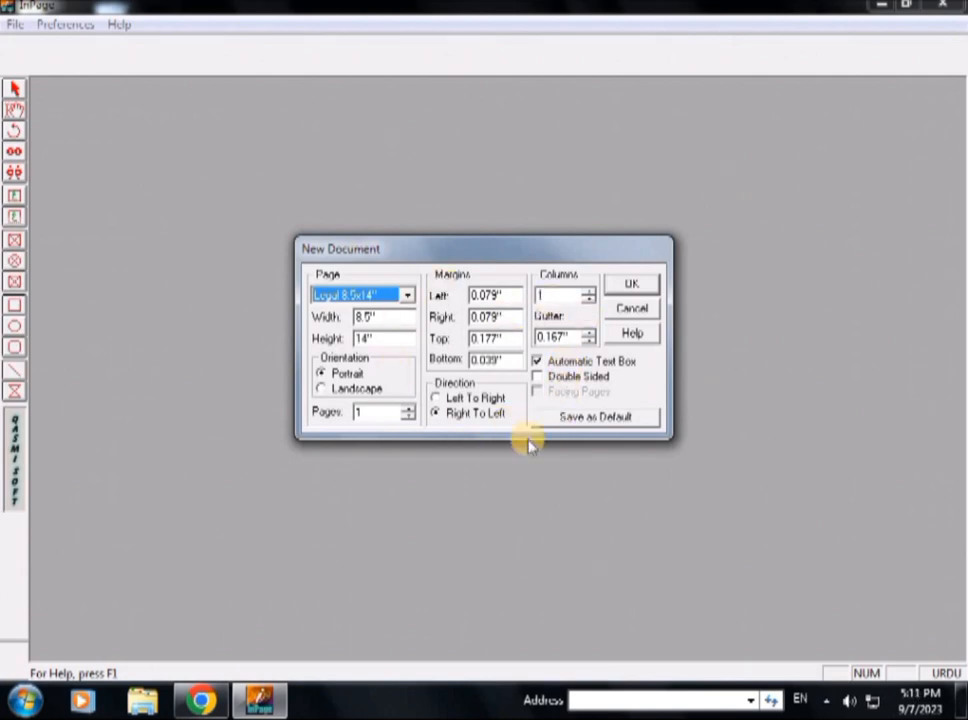
pyautogui.doubleClick(510, 295)
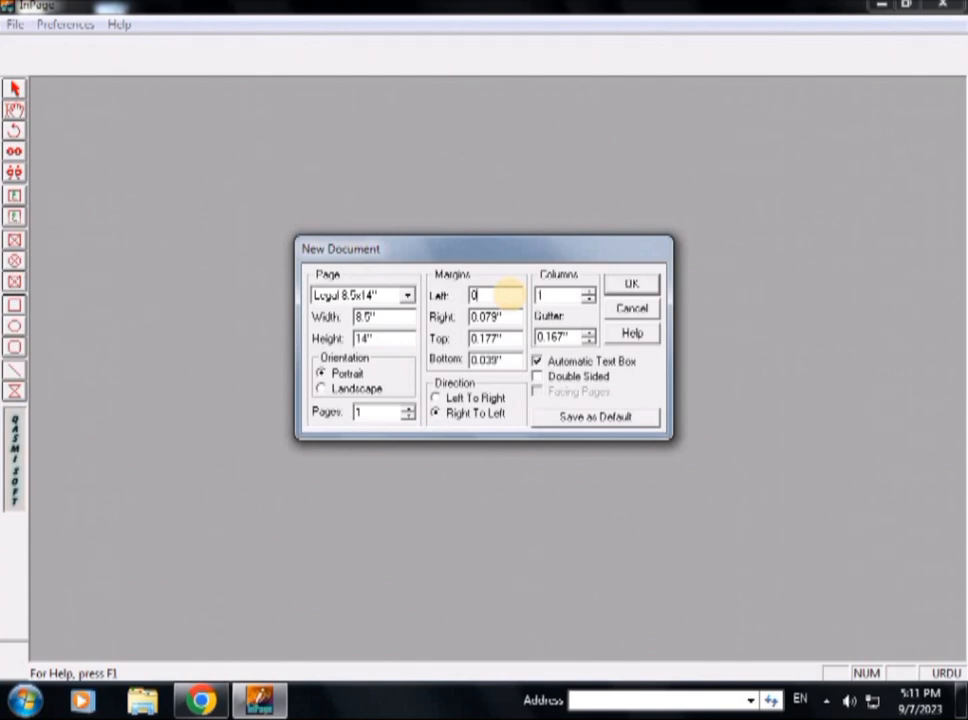
pyautogui.doubleClick(506, 316)
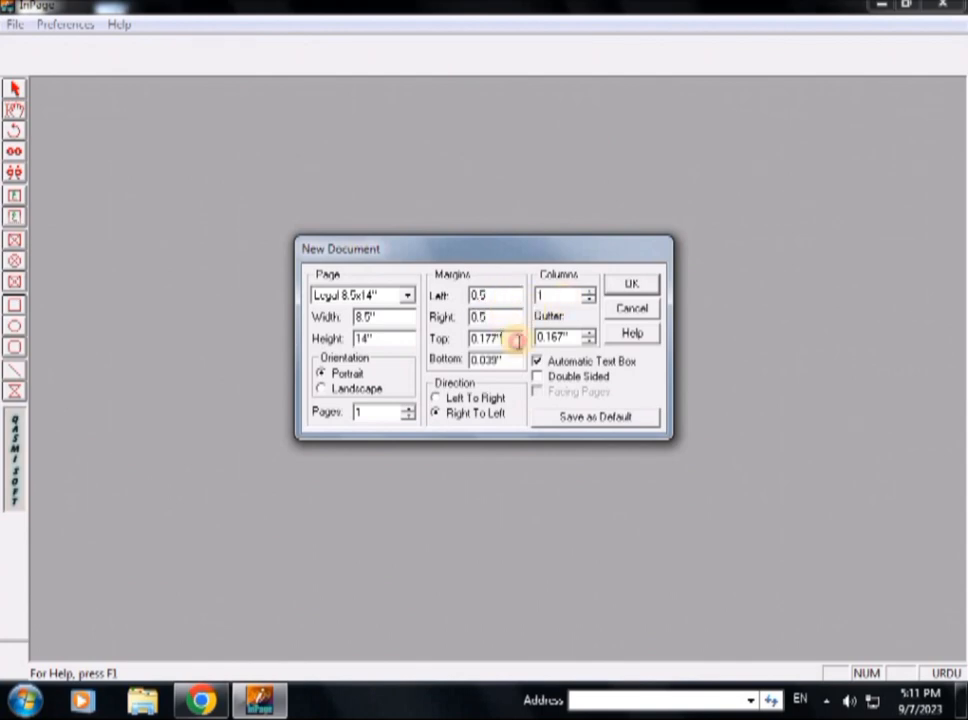
pyautogui.doubleClick(513, 339)
pyautogui.write('0.5')
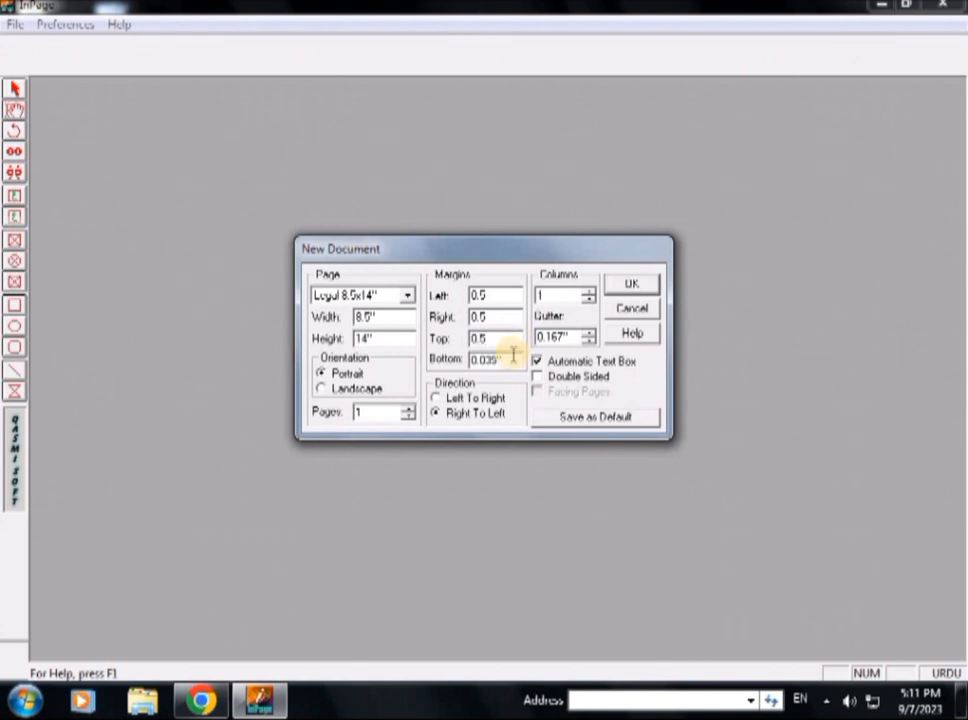
pyautogui.doubleClick(512, 357)
pyautogui.write('0')
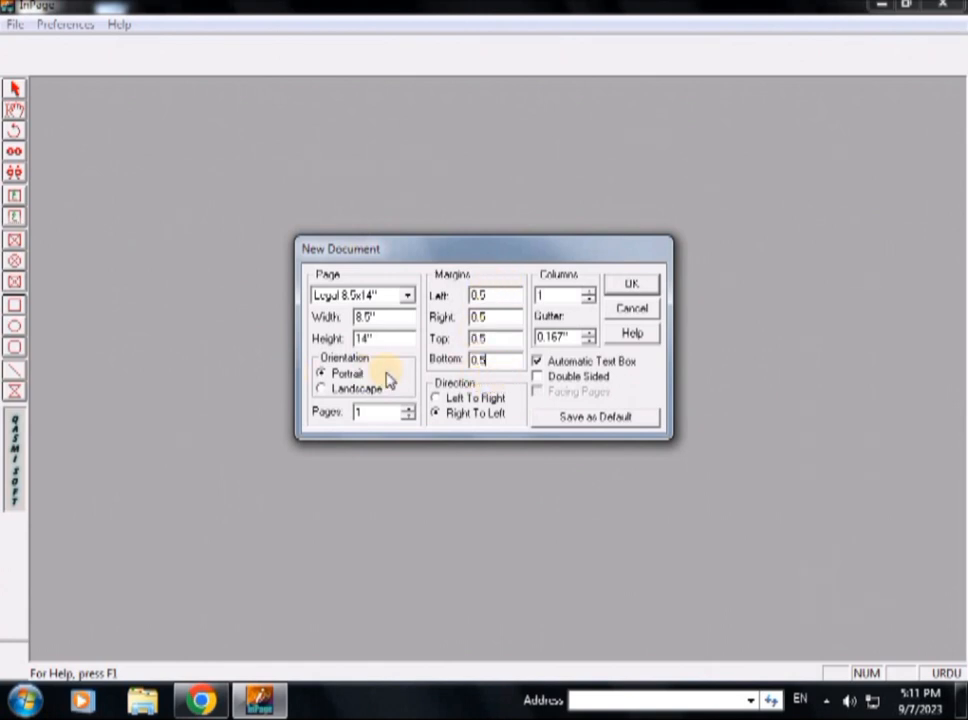
pyautogui.click(322, 389)
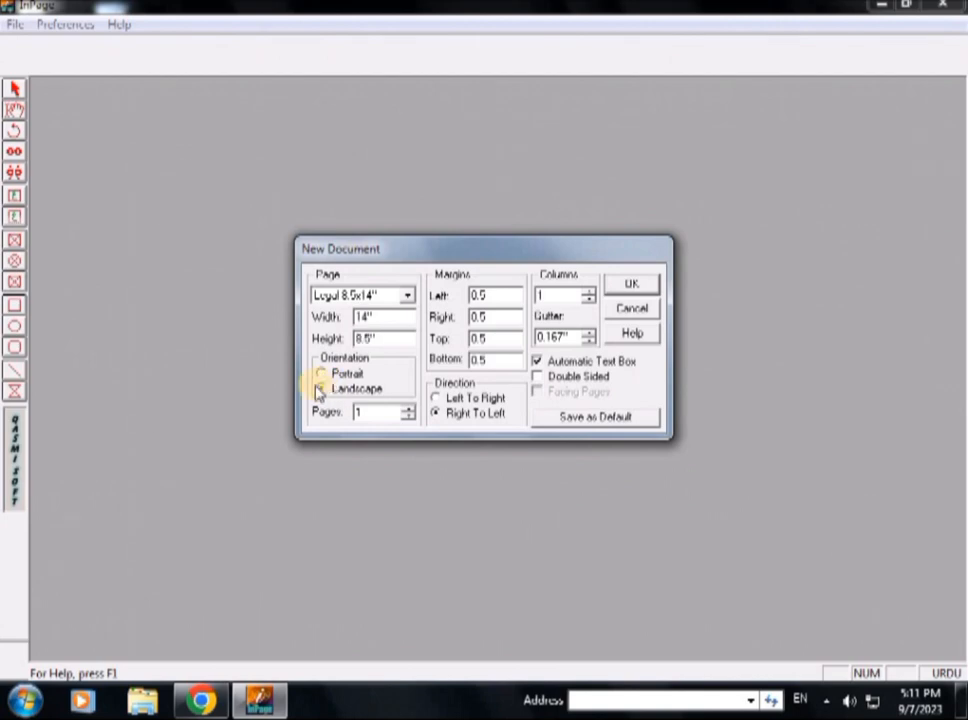
pyautogui.click(632, 288)
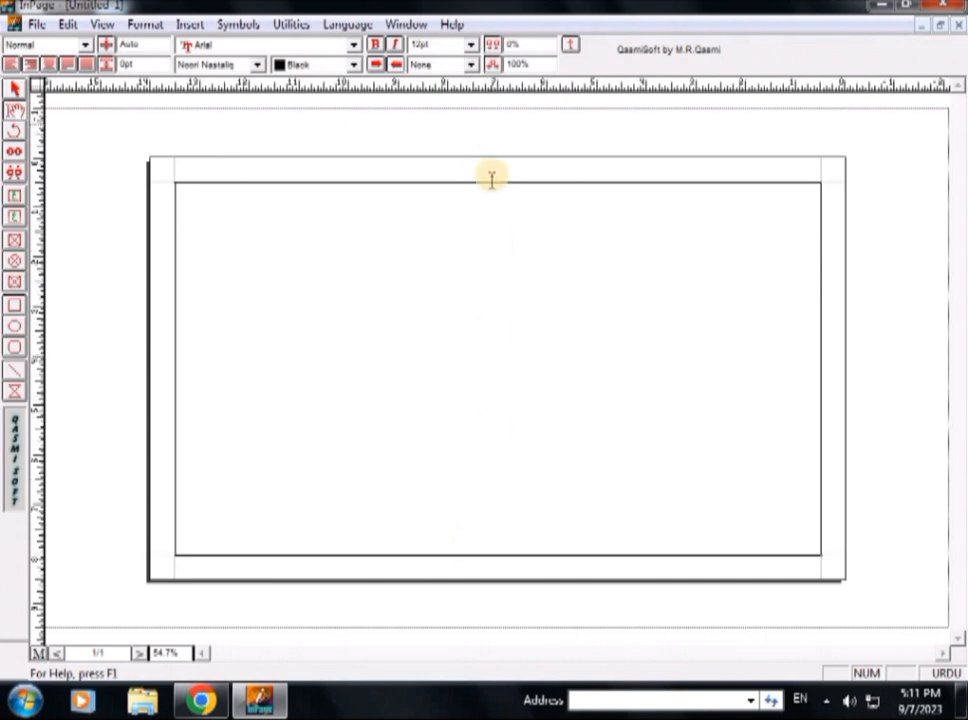
# Step: Turn off Run Around and Lock for the page's text box in Modify Text Box
pyautogui.click(15, 88)
pyautogui.click(480, 300)
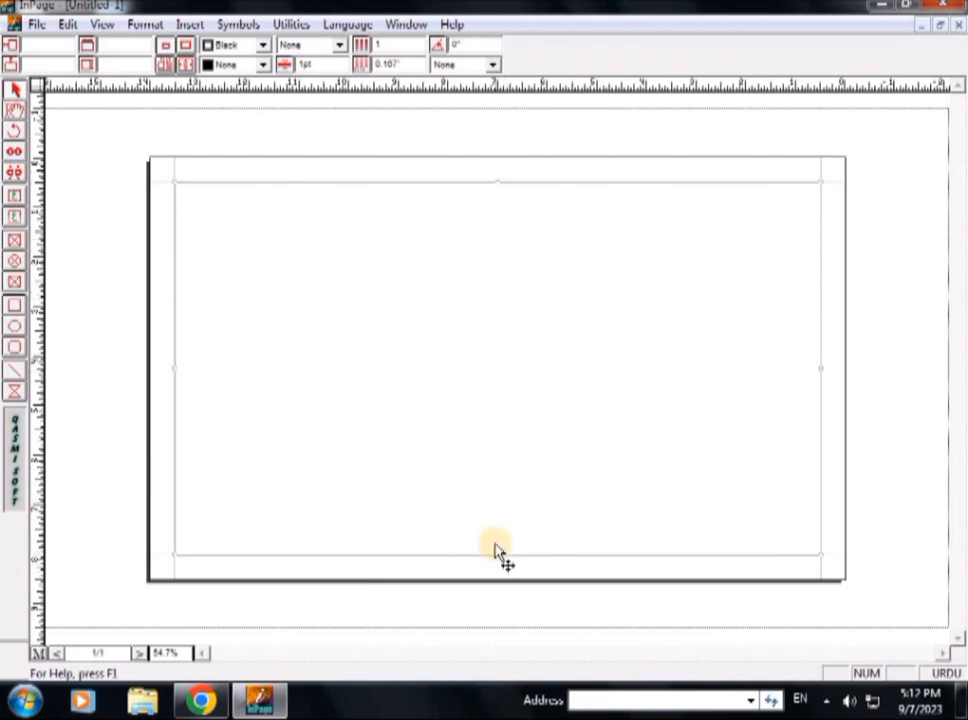
pyautogui.doubleClick(497, 227)
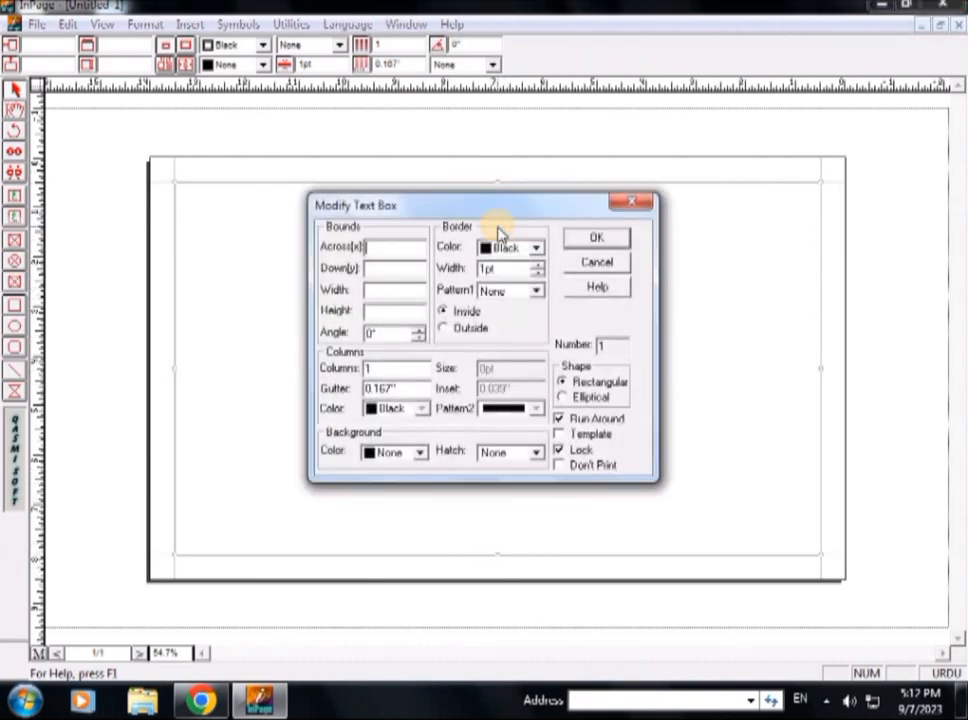
pyautogui.click(560, 420)
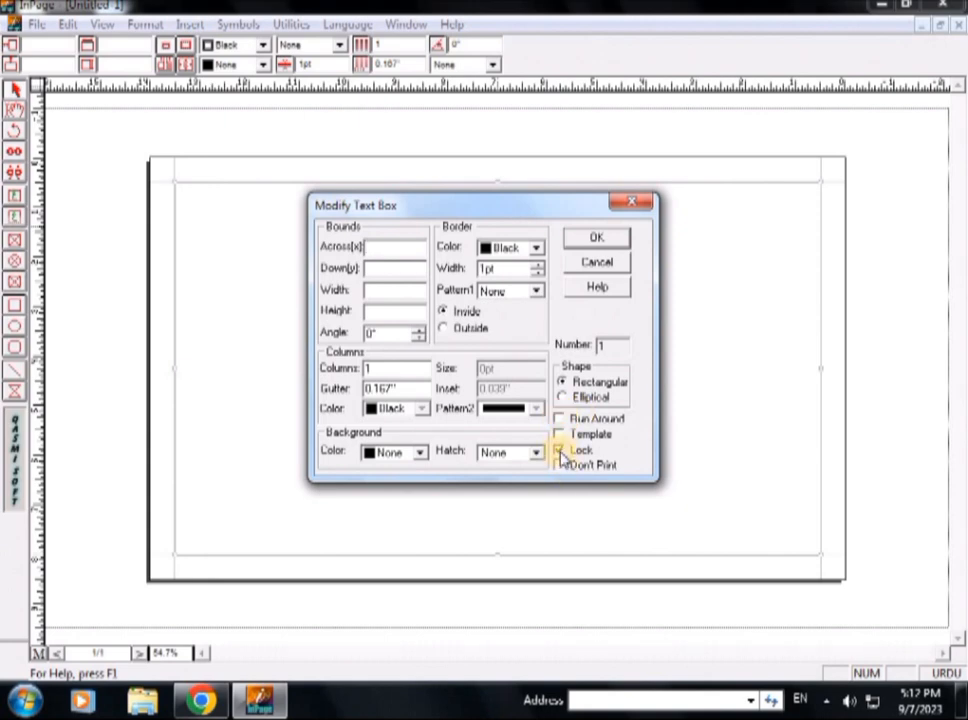
pyautogui.click(561, 452)
pyautogui.click(601, 238)
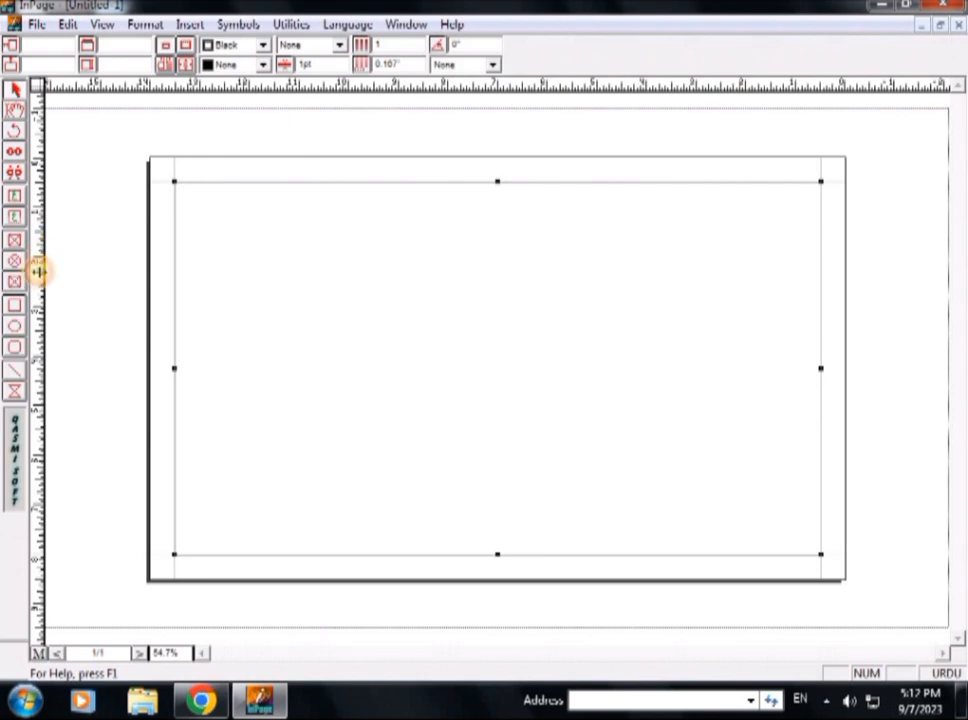
# Step: Drag a vertical guide to the page centre, then reselect the text box
pyautogui.moveTo(38, 270); pyautogui.dragTo(500, 277)
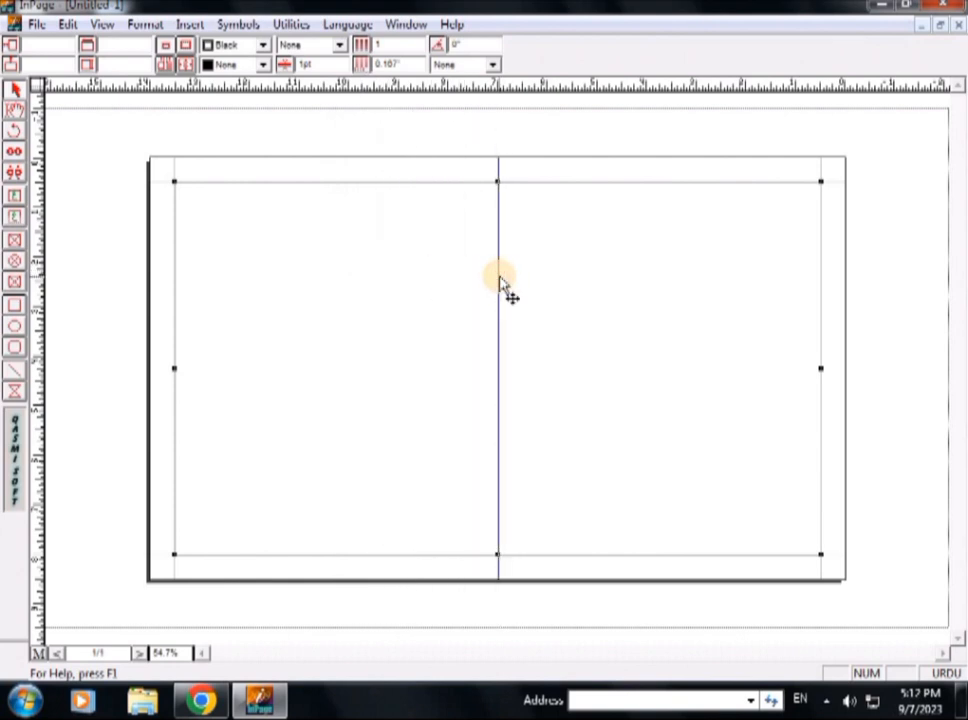
pyautogui.click(503, 287)
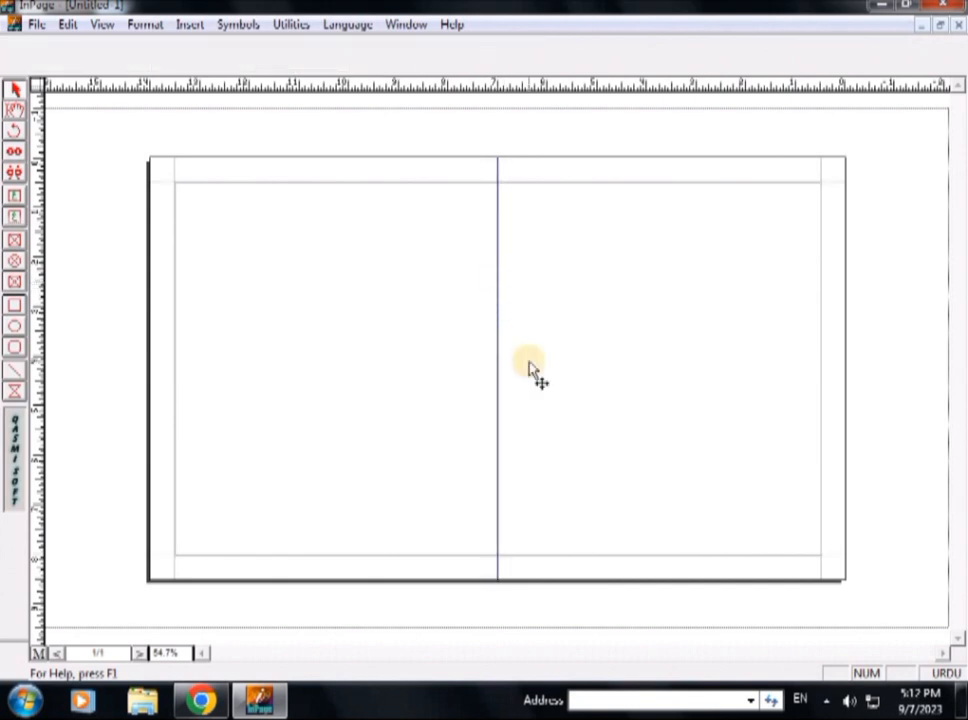
pyautogui.click(581, 370)
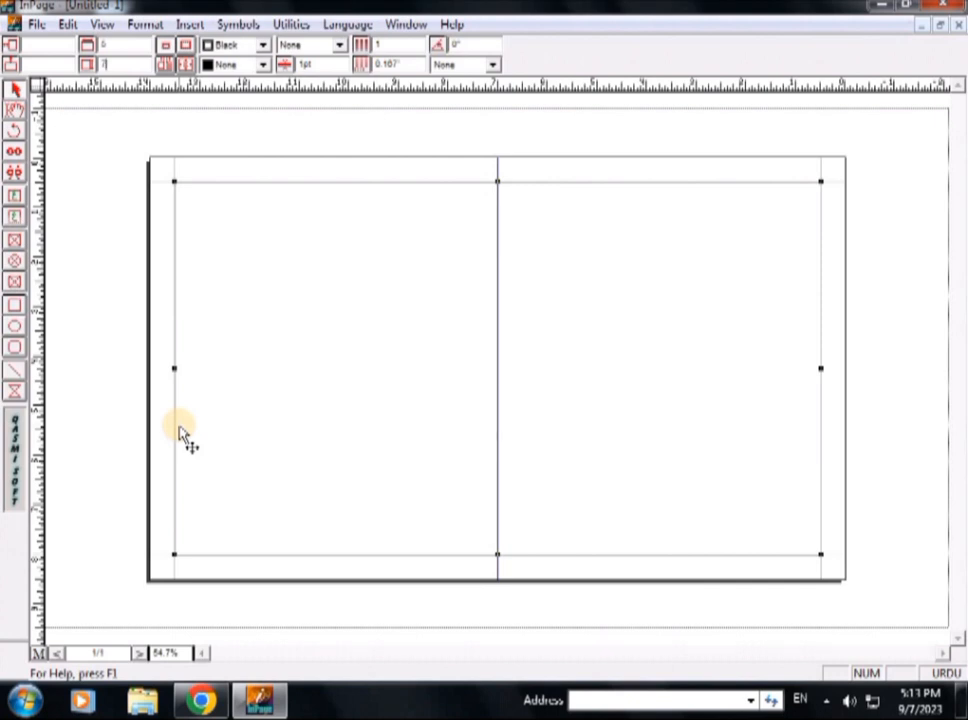
# Step: Resize the text box to 5 by 7 inches and move it into the right half of the page
pyautogui.press('Return')
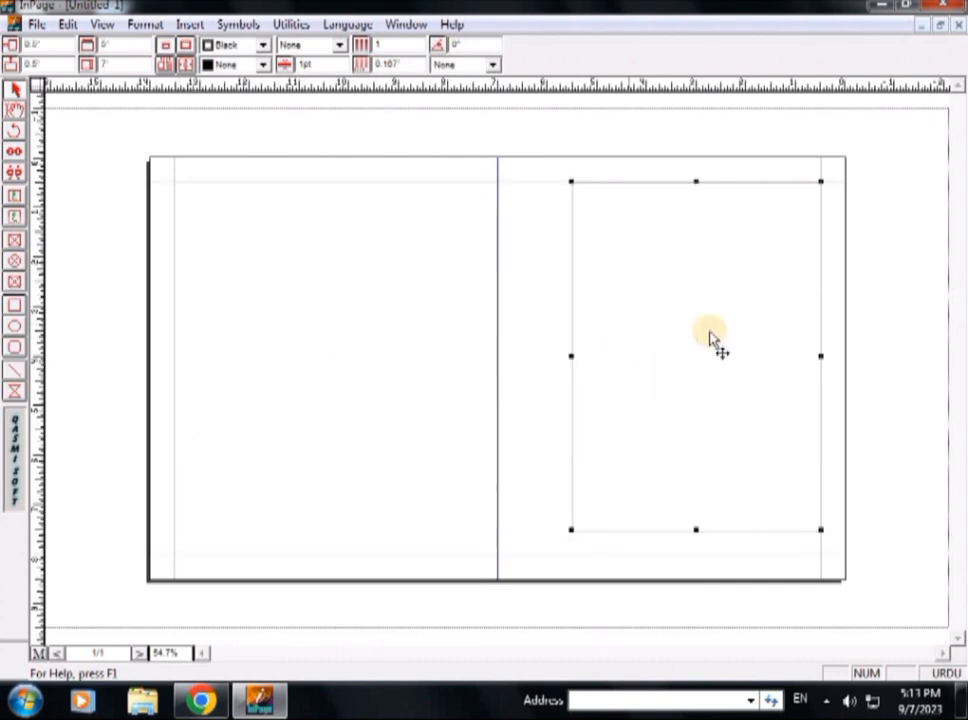
pyautogui.moveTo(691, 324); pyautogui.dragTo(661, 342)
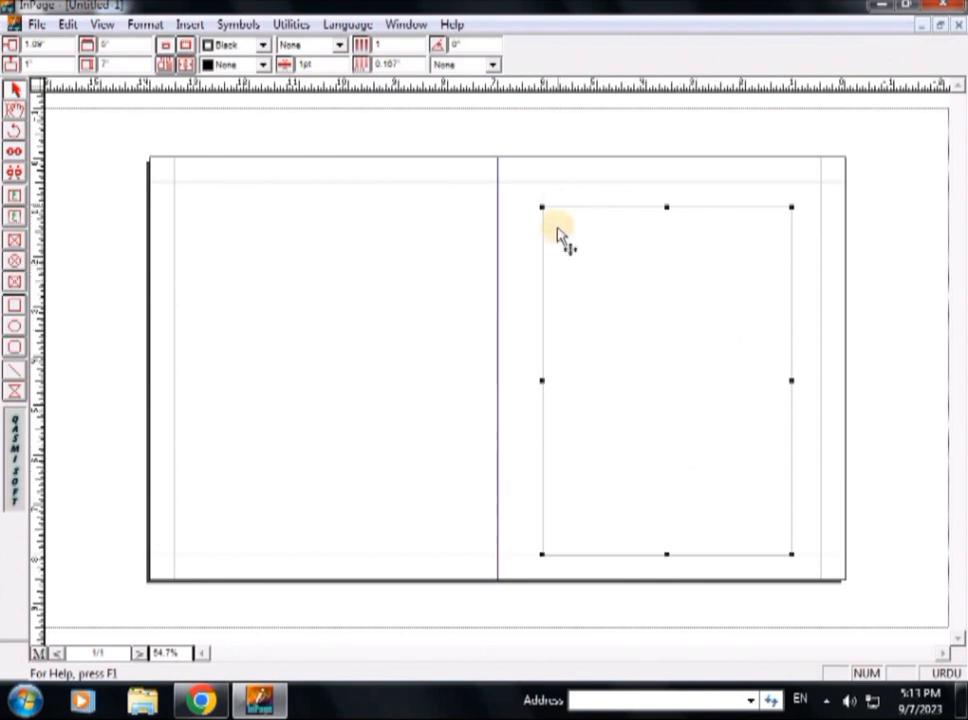
# Step: Browse the box's colour options and set its border colour to Magenta
pyautogui.click(262, 66)
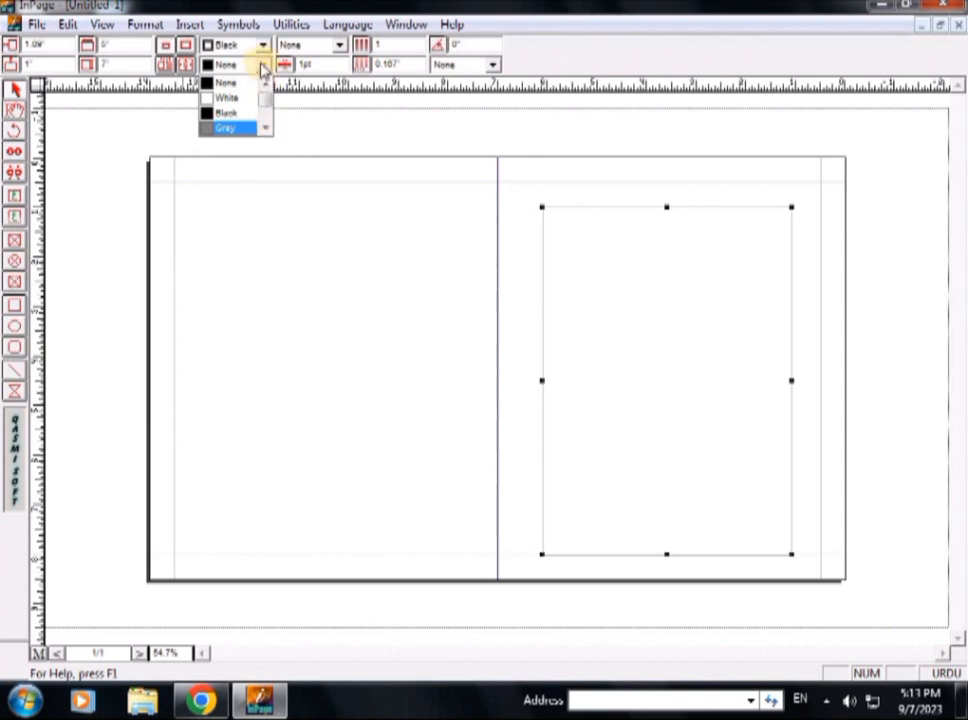
pyautogui.click(265, 128)
pyautogui.click(265, 128)
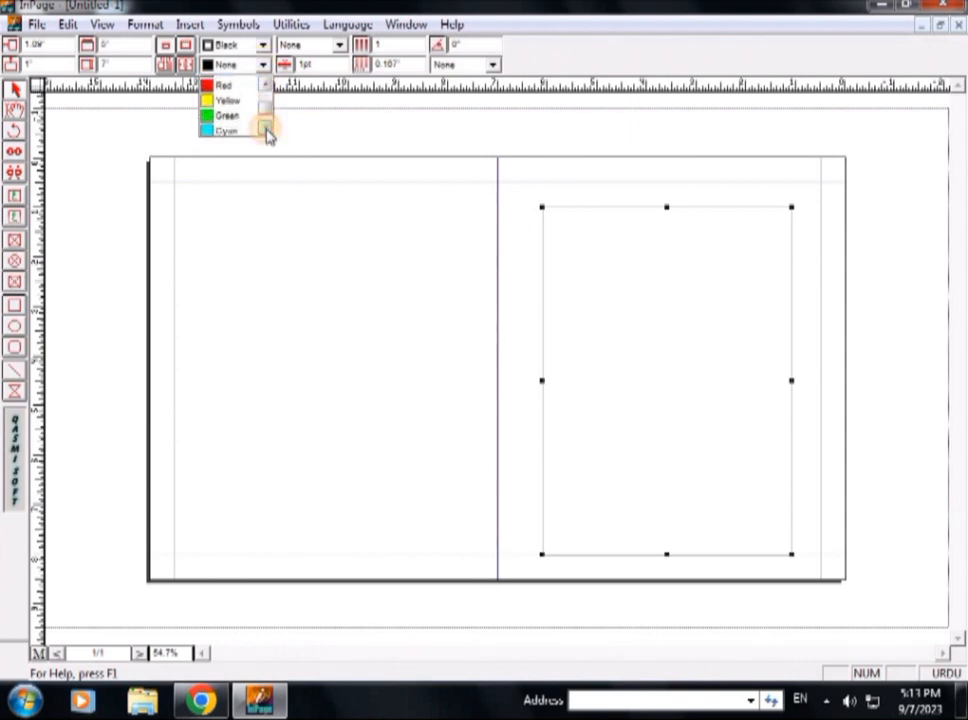
pyautogui.click(265, 129)
pyautogui.click(265, 129)
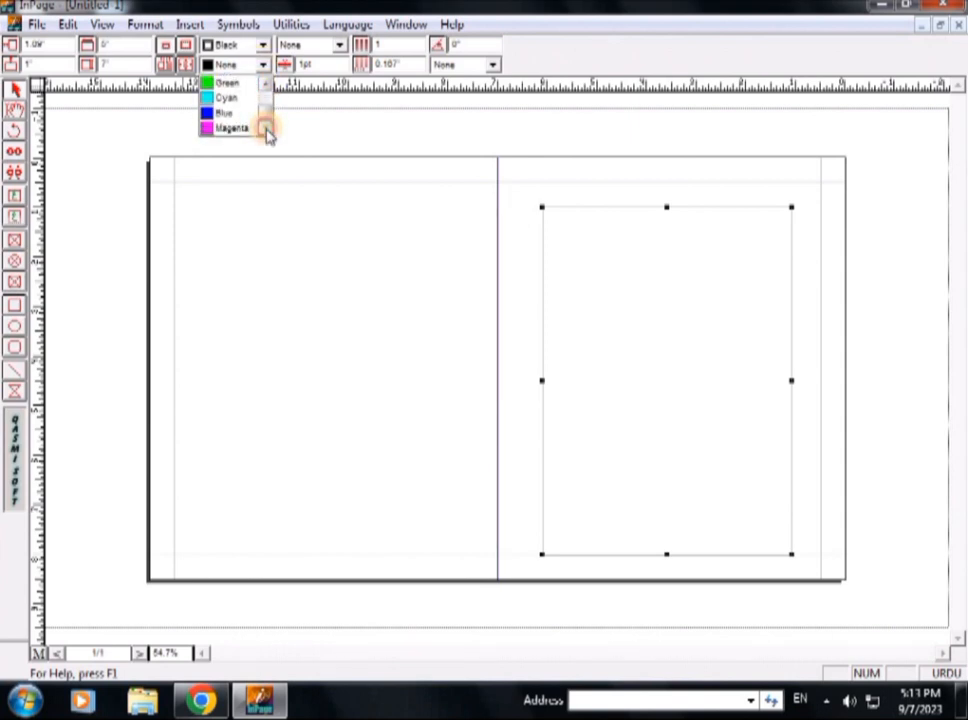
pyautogui.click(605, 246)
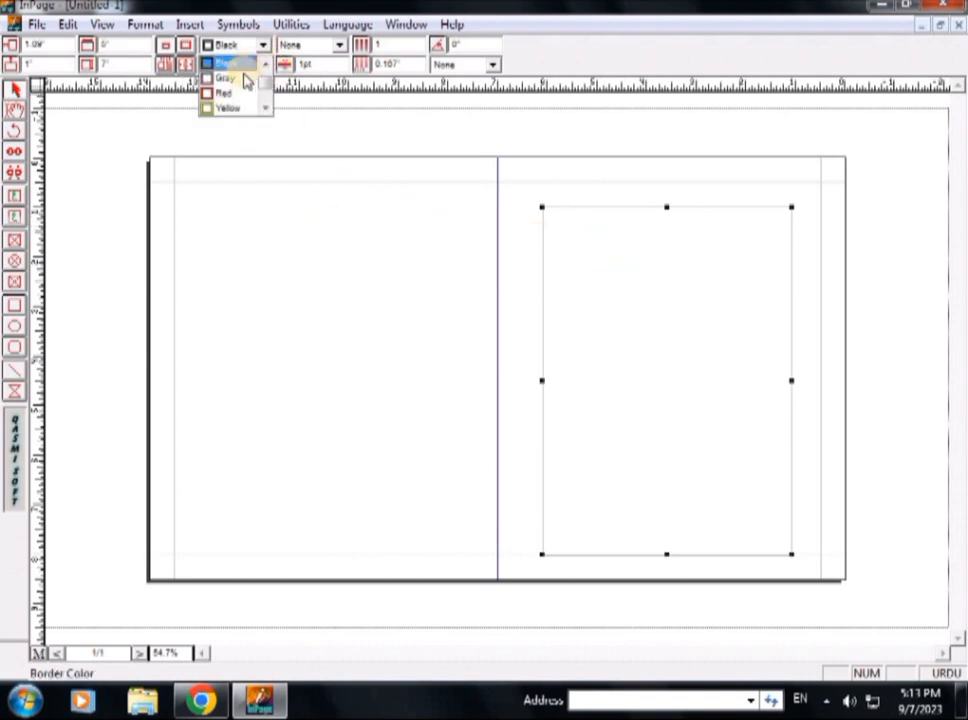
pyautogui.click(266, 110)
pyautogui.click(266, 110)
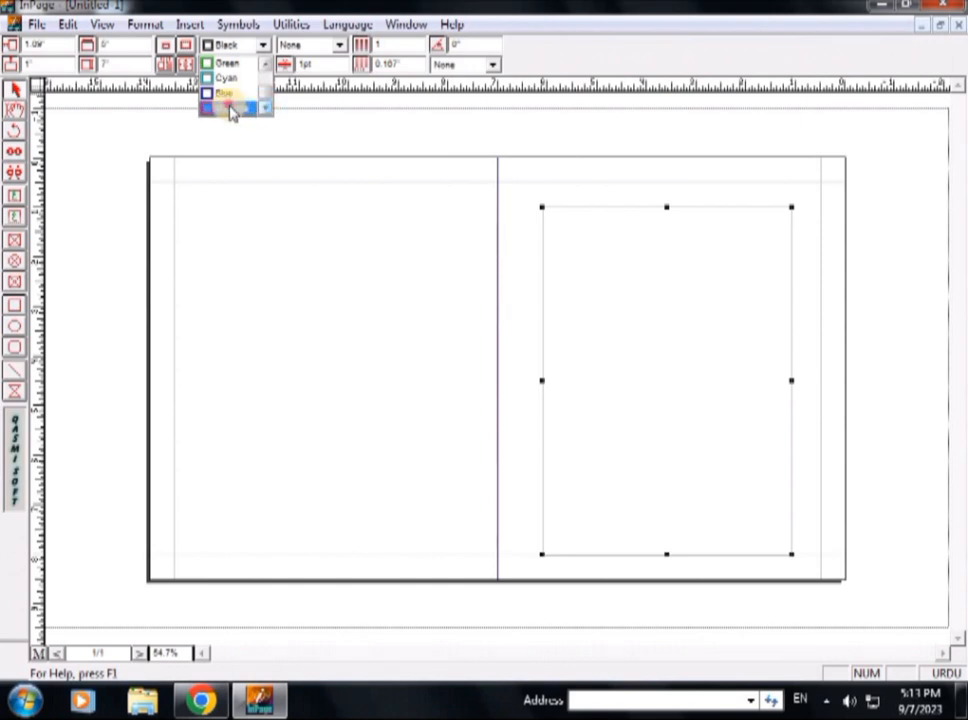
pyautogui.click(230, 108)
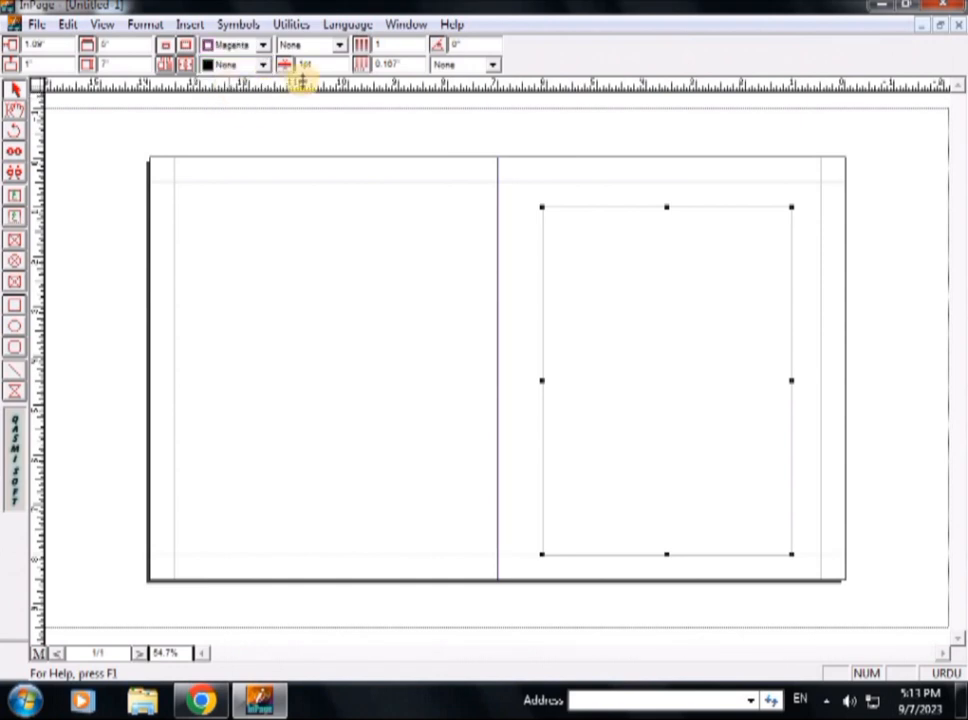
# Step: Give the frame a dotted border pattern and change its border colour to black
pyautogui.click(341, 64)
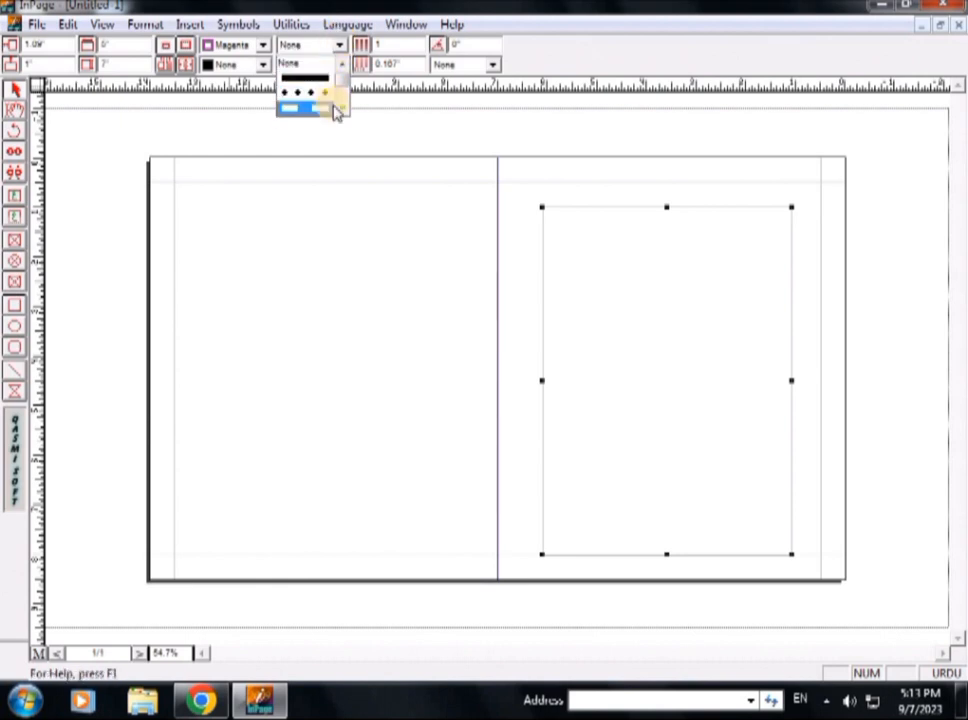
pyautogui.scroll(-3, 338, 108)
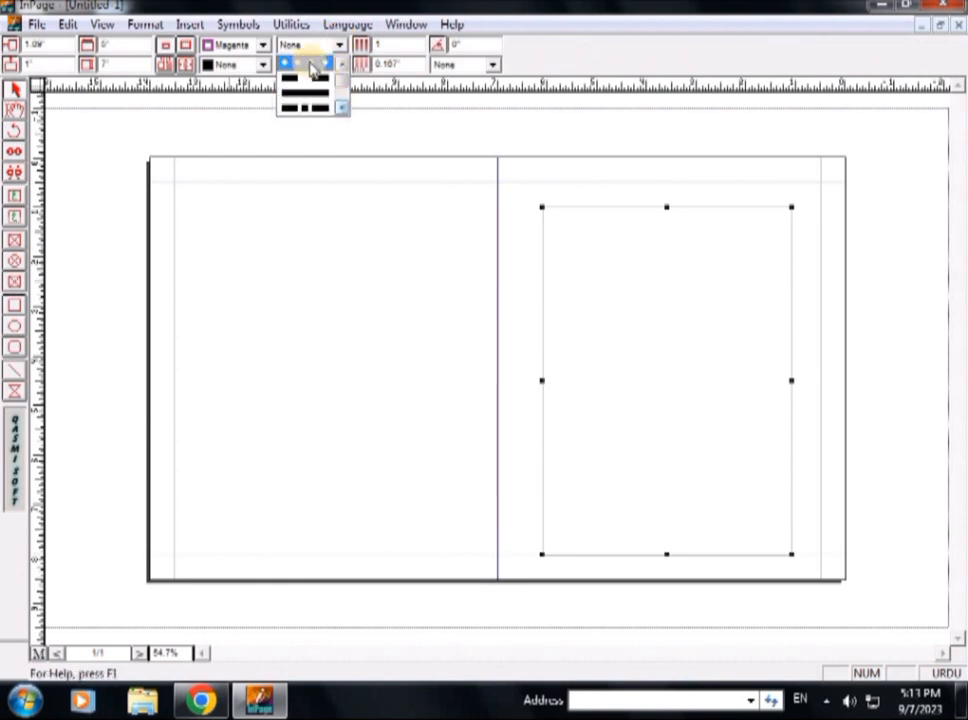
pyautogui.click(312, 66)
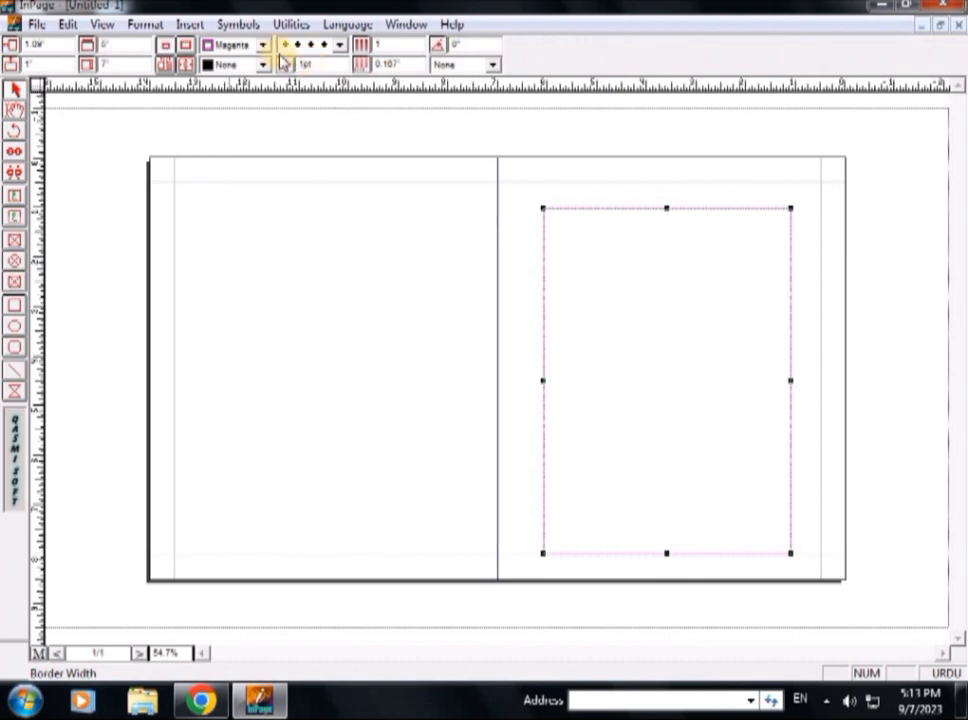
pyautogui.click(265, 48)
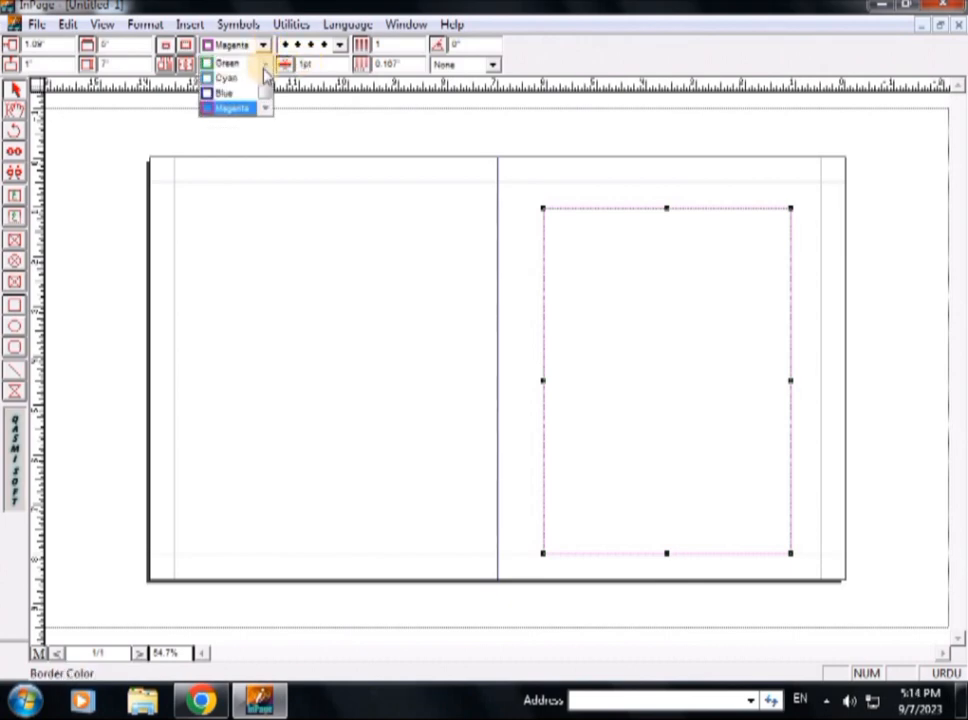
pyautogui.scroll(2, 263, 74)
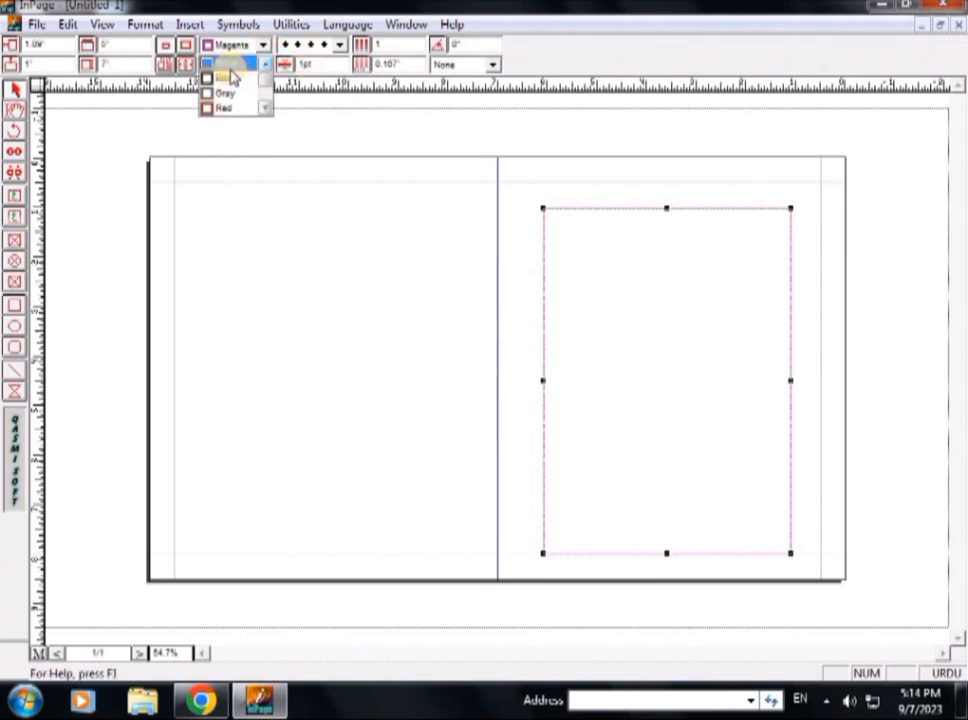
pyautogui.click(236, 78)
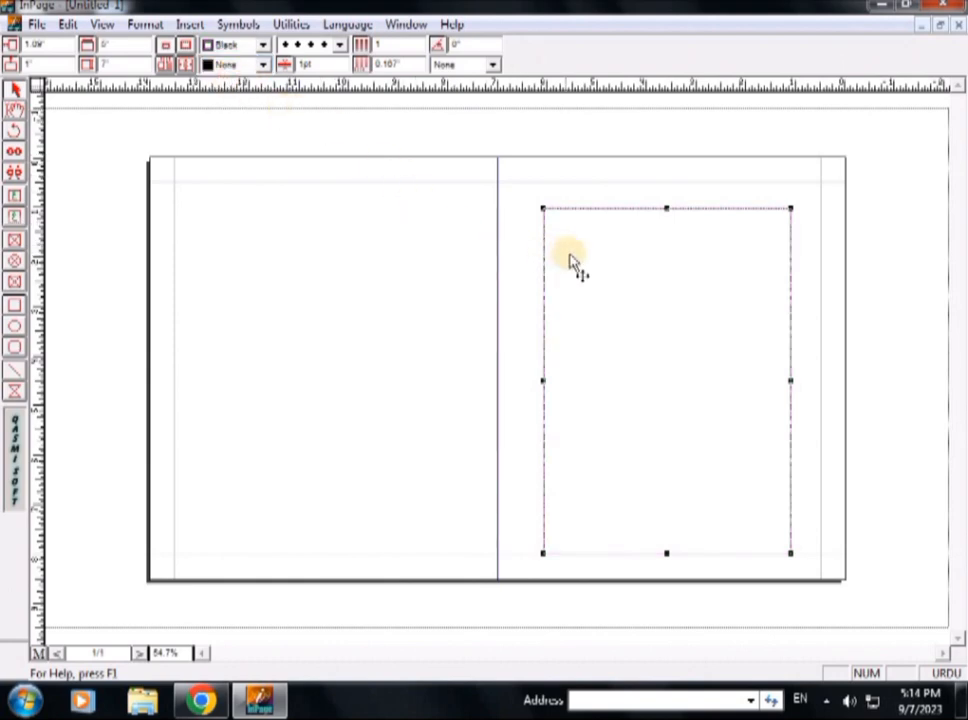
# Step: Switch the frame border to a dashed pattern and enter a thicker border width
pyautogui.click(340, 44)
pyautogui.click(342, 109)
pyautogui.click(342, 109)
pyautogui.click(342, 109)
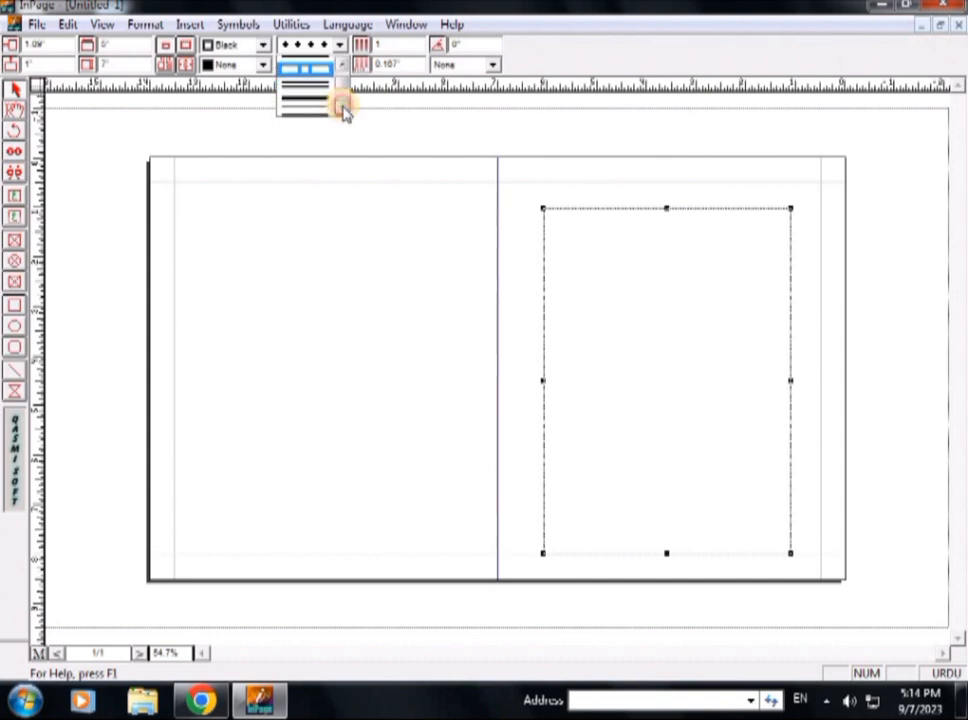
pyautogui.click(342, 109)
pyautogui.click(342, 109)
pyautogui.click(342, 109)
pyautogui.click(342, 109)
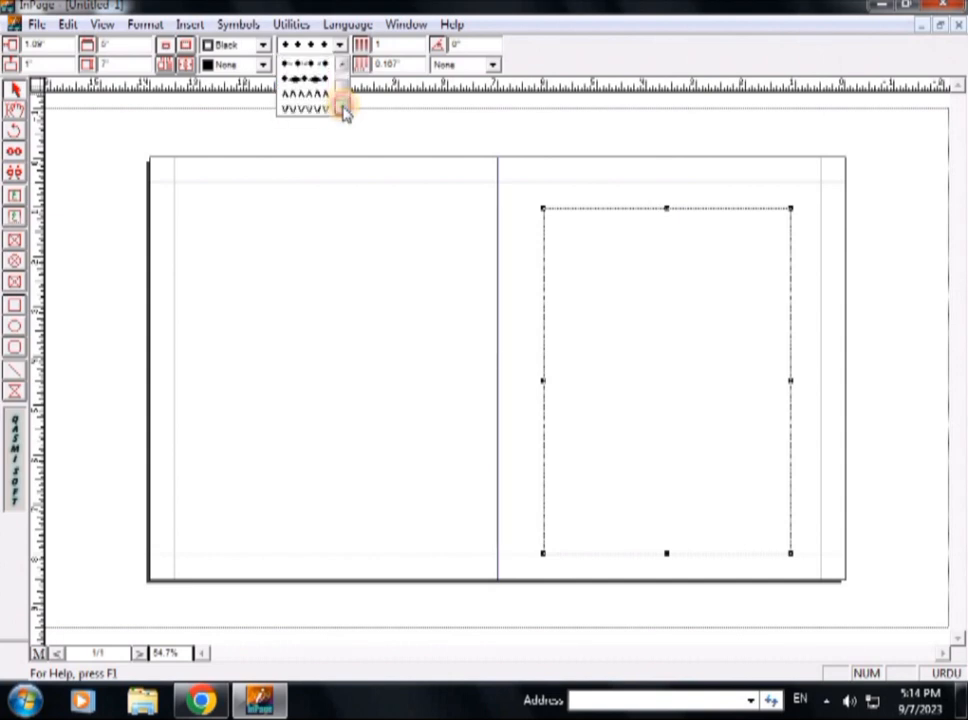
pyautogui.click(342, 109)
pyautogui.click(342, 109)
pyautogui.click(342, 109)
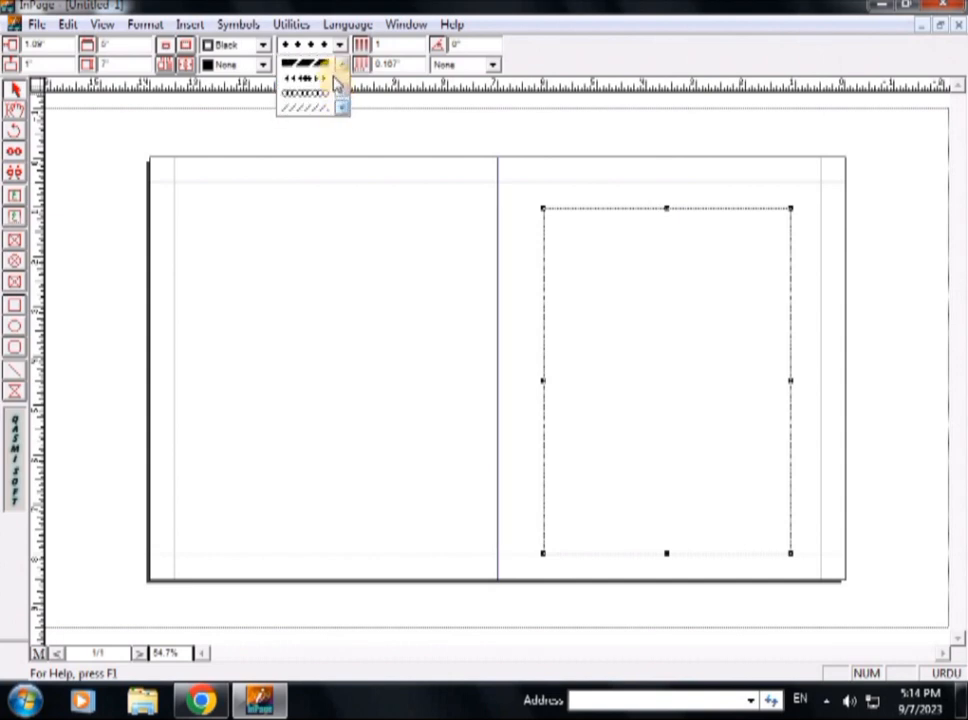
pyautogui.click(322, 63)
pyautogui.doubleClick(327, 64)
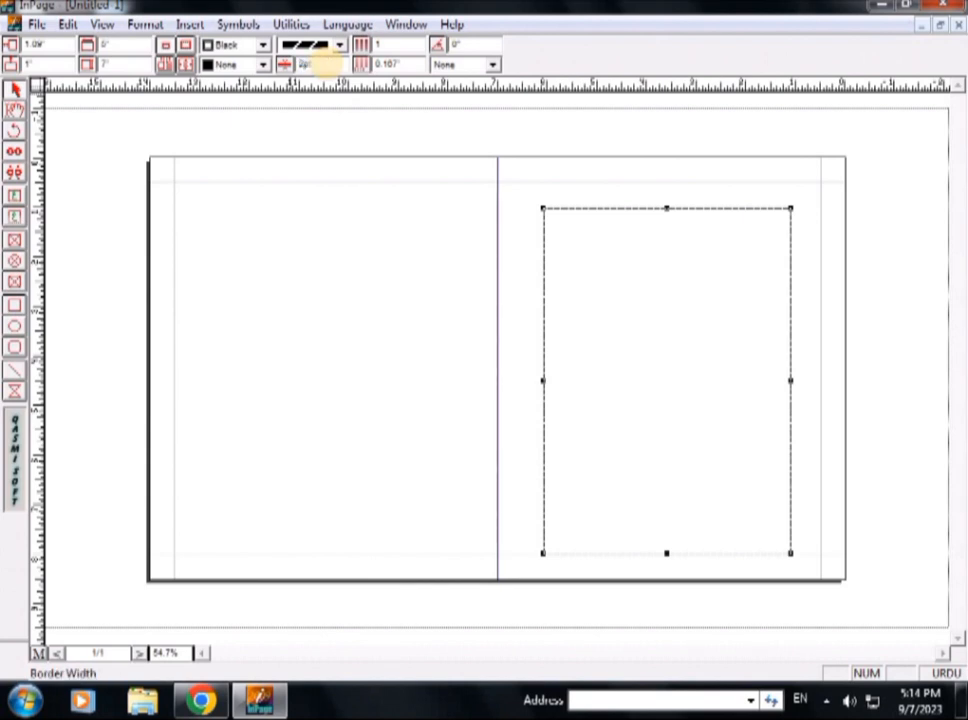
pyautogui.doubleClick(322, 63)
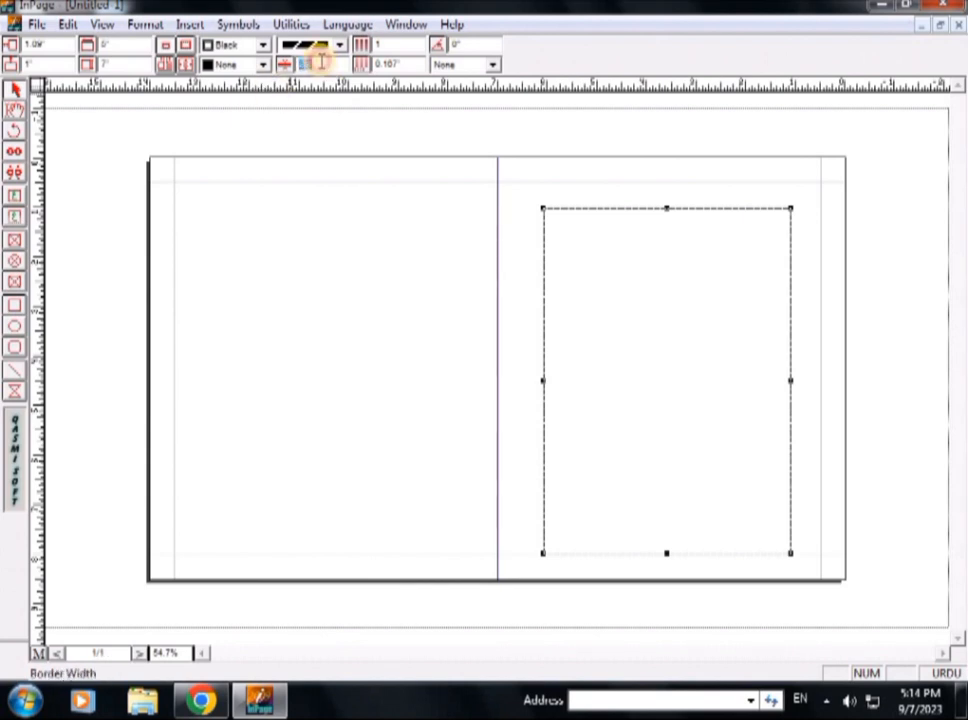
pyautogui.press('Return')
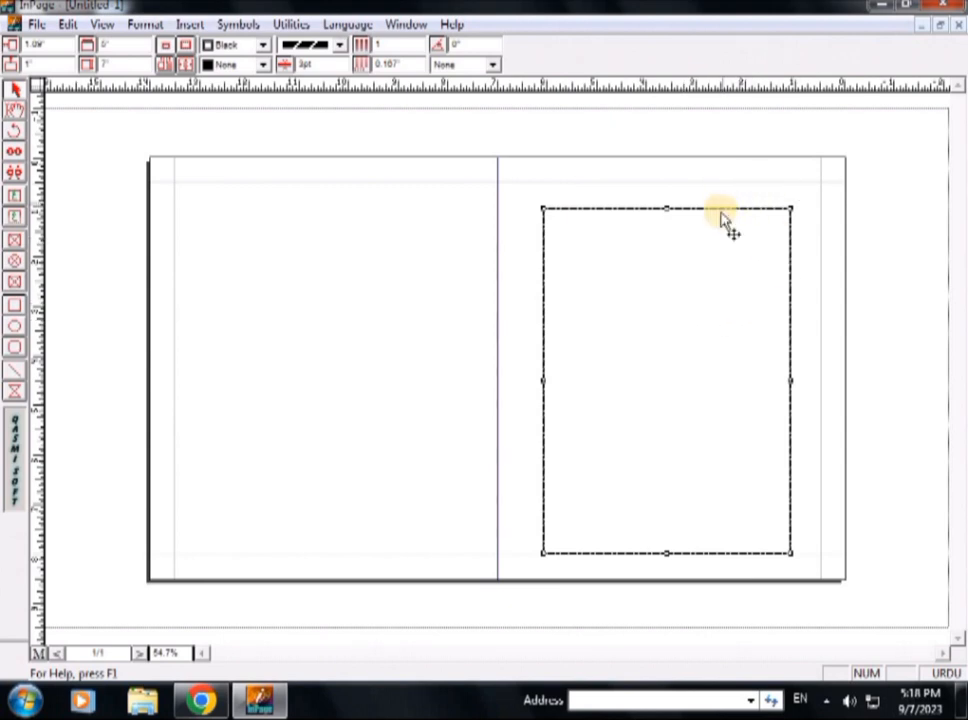
# Step: Draw a small text box above the right-page frame and set the font size to 18pt
pyautogui.click(14, 218)
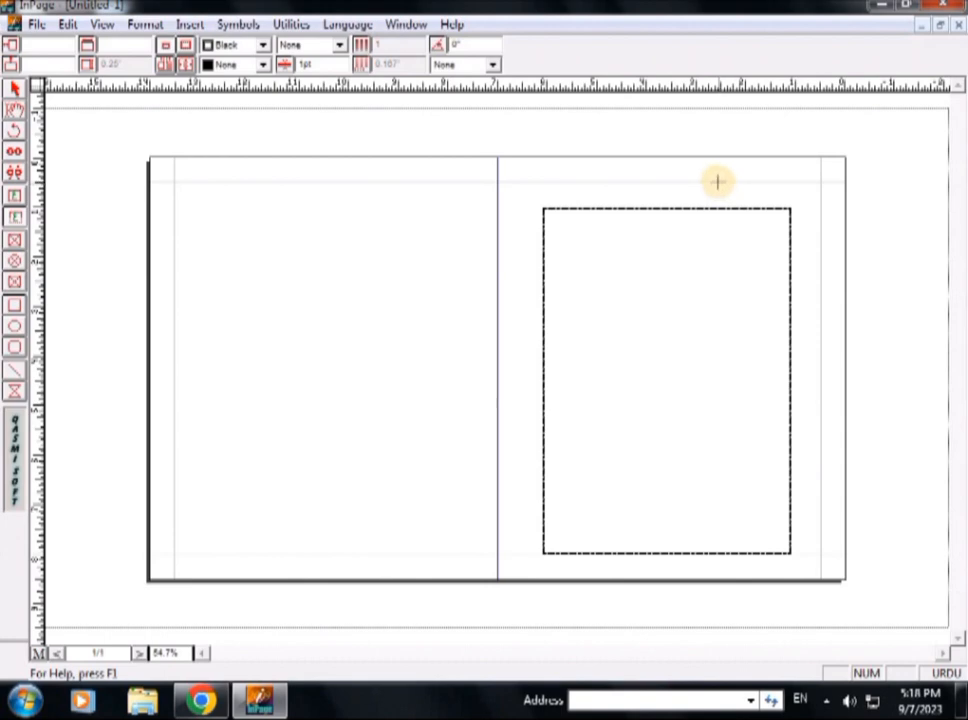
pyautogui.moveTo(717, 181); pyautogui.dragTo(787, 214)
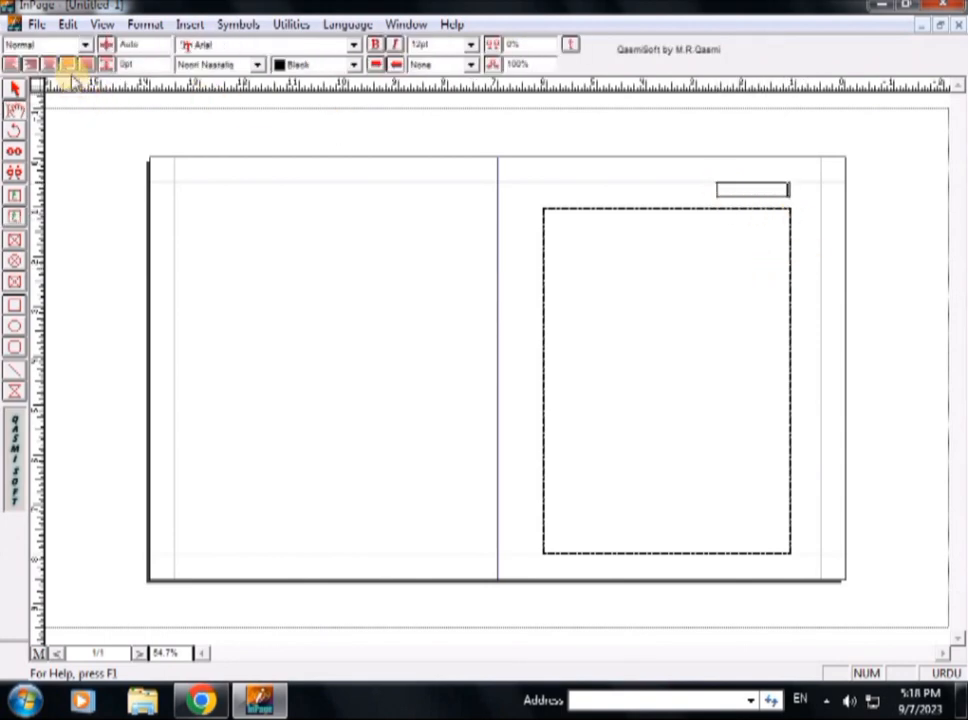
pyautogui.click(469, 44)
pyautogui.click(430, 106)
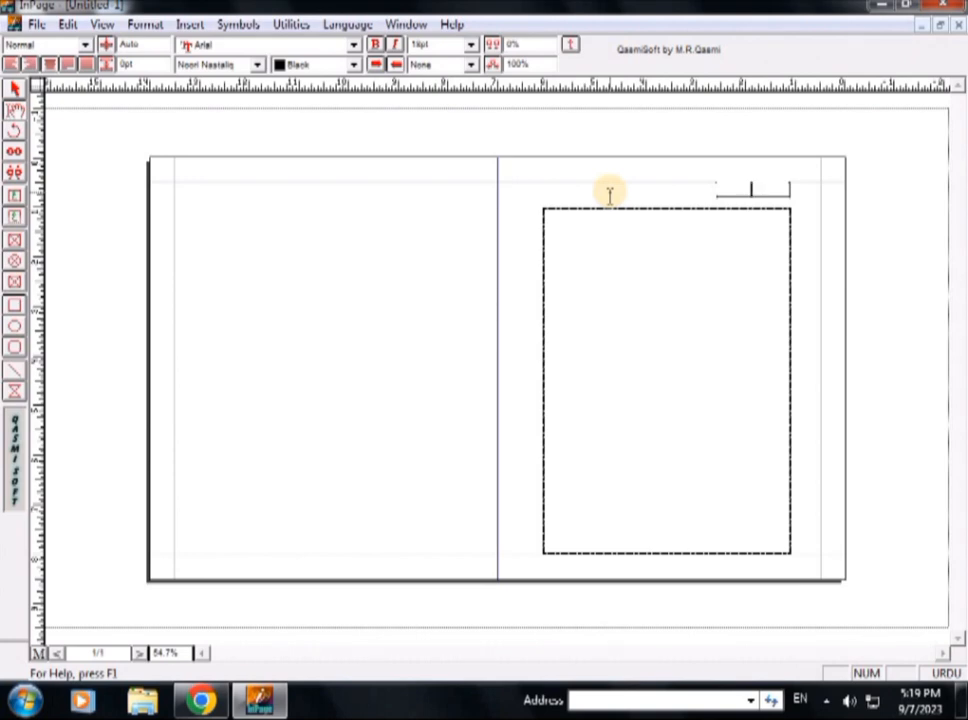
# Step: Type the Urdu title اسلامیات کلاس دہم and adjust its size to fit one line
pyautogui.write('س')
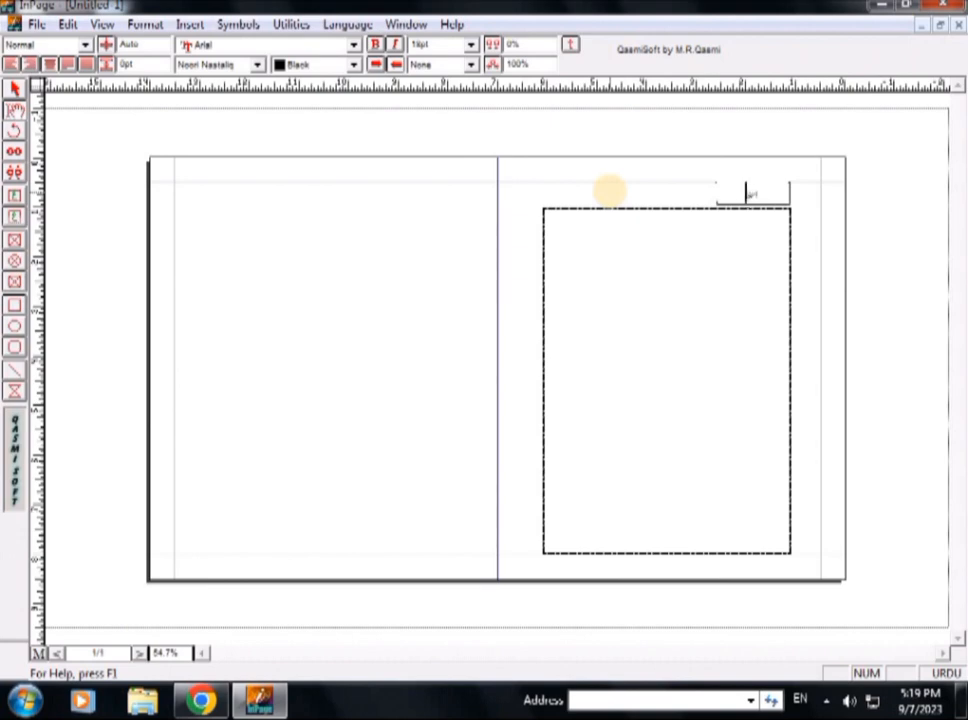
pyautogui.write('لامیات')
pyautogui.write('کلاس دہم')
pyautogui.hotkey('shift', 'Right')
pyautogui.hotkey('shift', 'Right')
pyautogui.hotkey('shift', 'Right')
pyautogui.hotkey('shift', 'Right')
pyautogui.hotkey('shift', 'Right')
pyautogui.hotkey('shift', 'Right')
pyautogui.hotkey('shift', 'Right')
pyautogui.hotkey('shift', 'Right')
pyautogui.hotkey('shift', 'Right')
pyautogui.hotkey('shift', 'Right')
pyautogui.hotkey('shift', 'Right')
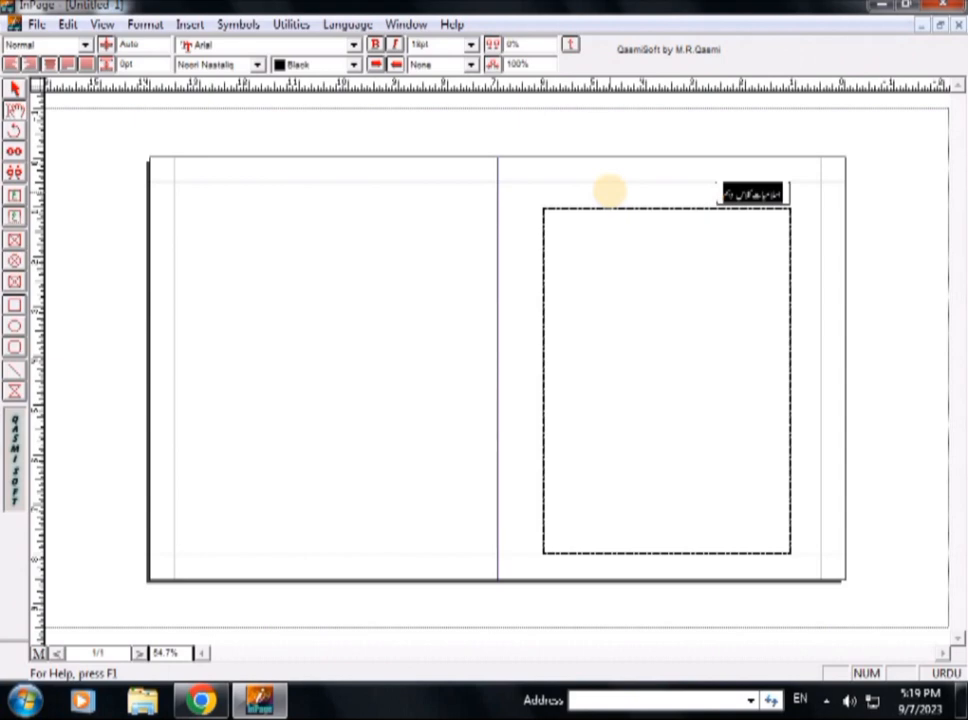
pyautogui.hotkey('ctrl', 'shift', '.')
pyautogui.hotkey('ctrl', 'shift', '.')
pyautogui.hotkey('ctrl', 'shift', '.')
pyautogui.hotkey('ctrl', 'shift', '.')
pyautogui.hotkey('ctrl', 'shift', '.')
pyautogui.hotkey('ctrl', 'shift', '.')
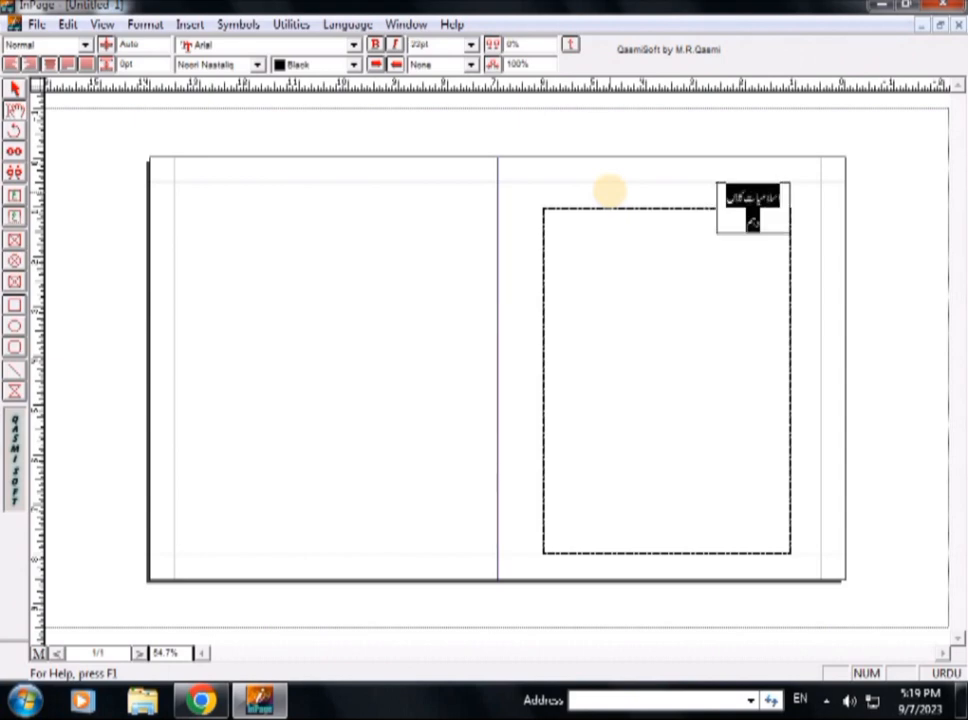
pyautogui.hotkey('ctrl', 'shift', ',')
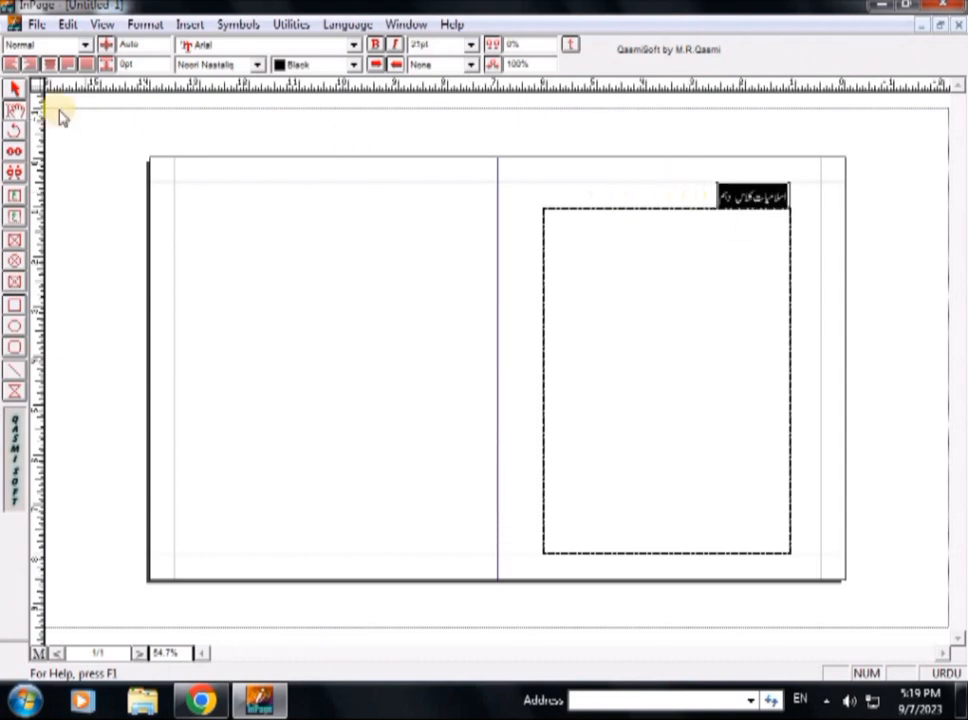
# Step: Widen the Urdu title box by dragging its left edge outward
pyautogui.click(15, 88)
pyautogui.click(726, 195)
pyautogui.moveTo(728, 195); pyautogui.dragTo(713, 195)
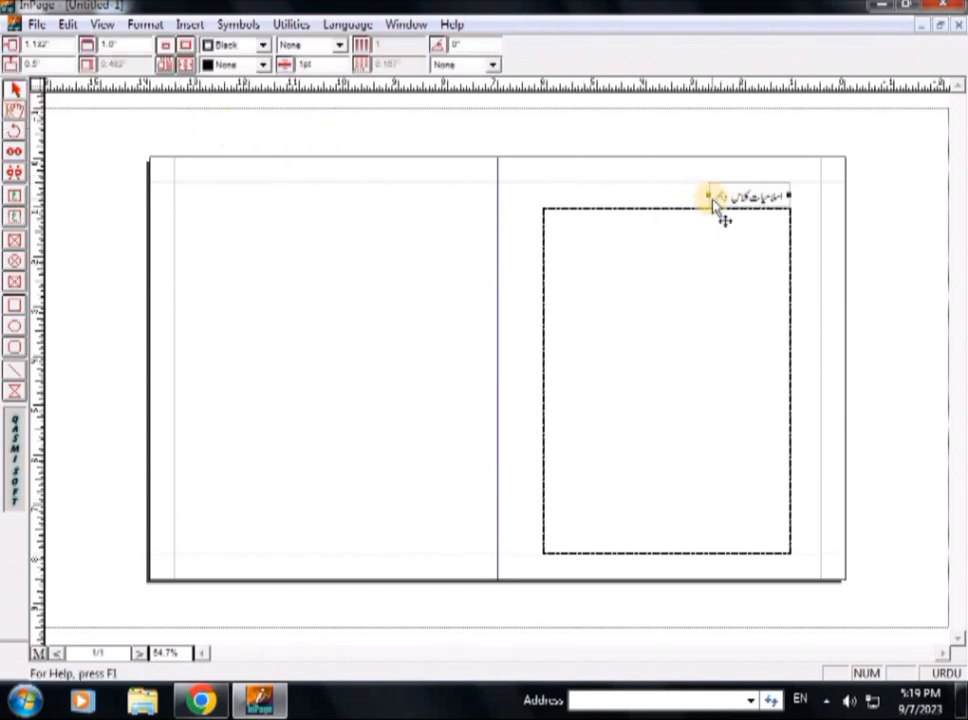
# Step: Enlarge the Urdu title text to 24pt
pyautogui.click(15, 111)
pyautogui.moveTo(728, 194); pyautogui.dragTo(791, 194)
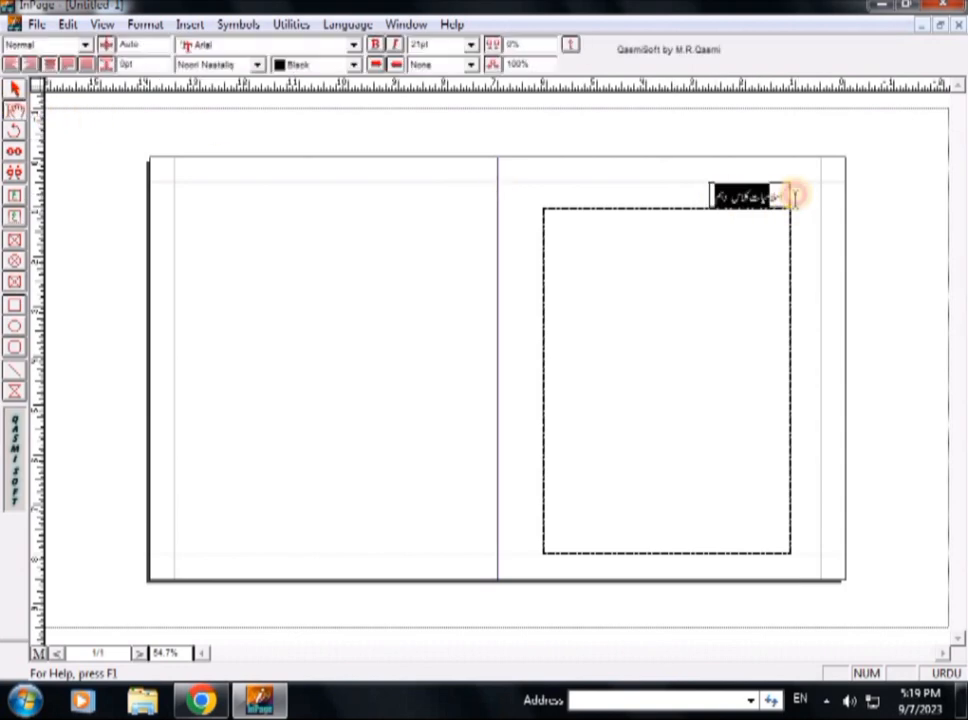
pyautogui.press('F12')
pyautogui.press('F12')
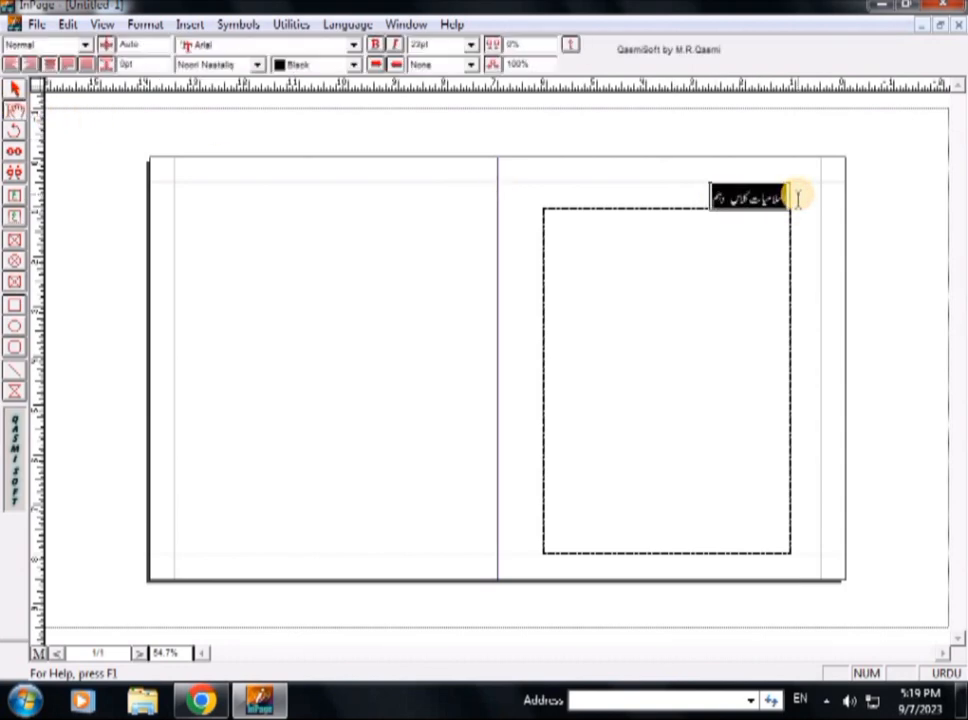
pyautogui.press('F12')
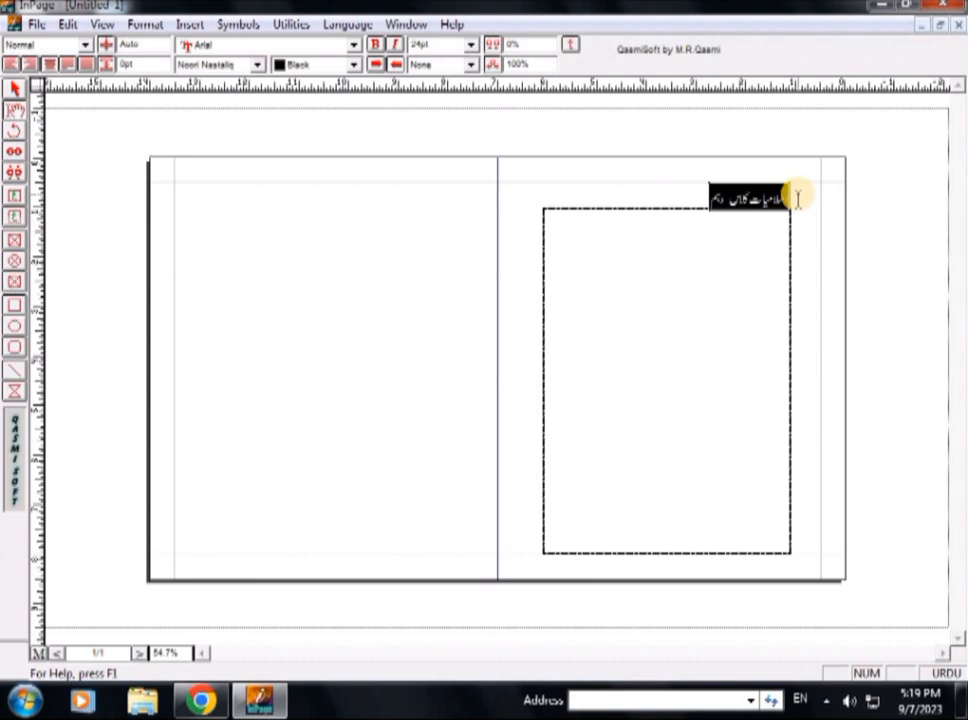
pyautogui.press('F12')
pyautogui.press('F11')
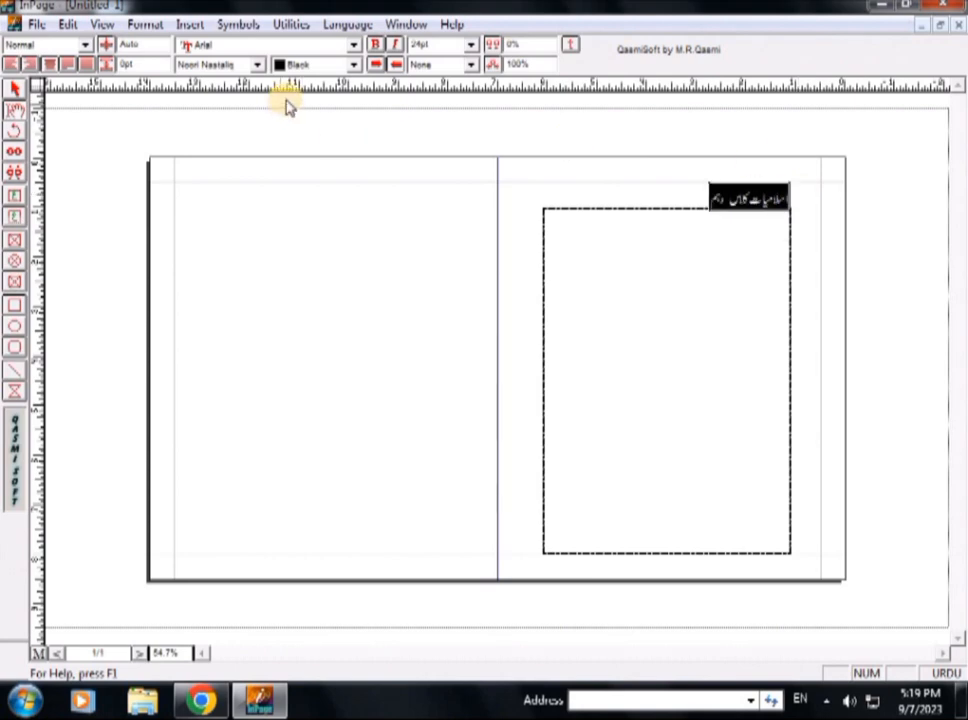
# Step: Nudge the title box with arrow keys so it rests just above the frame
pyautogui.click(14, 90)
pyautogui.click(752, 198)
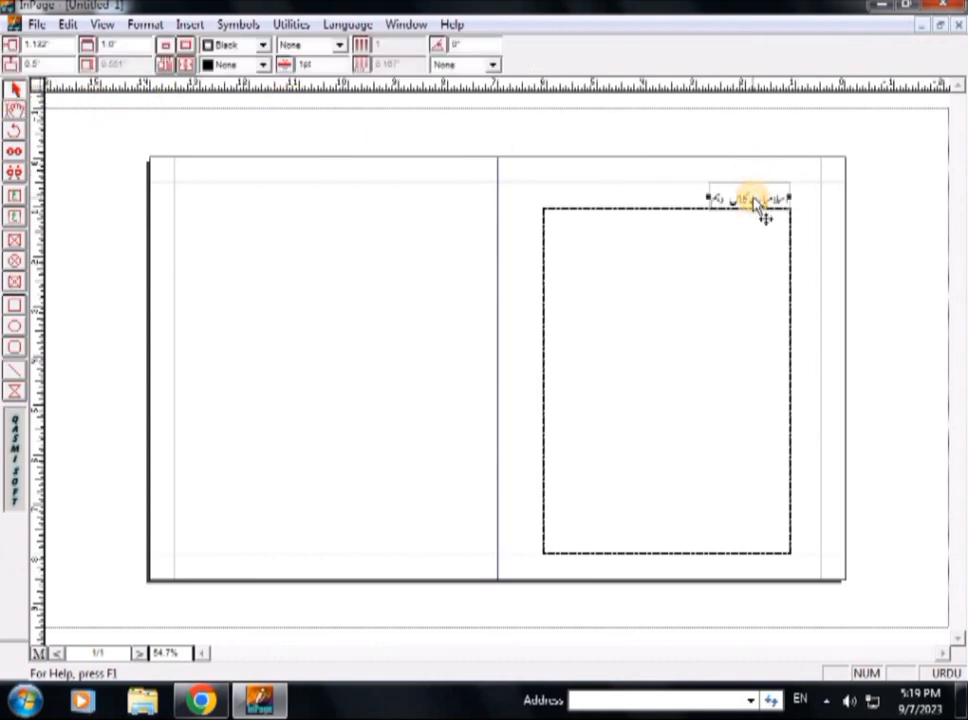
pyautogui.press('Up')
pyautogui.press('Down')
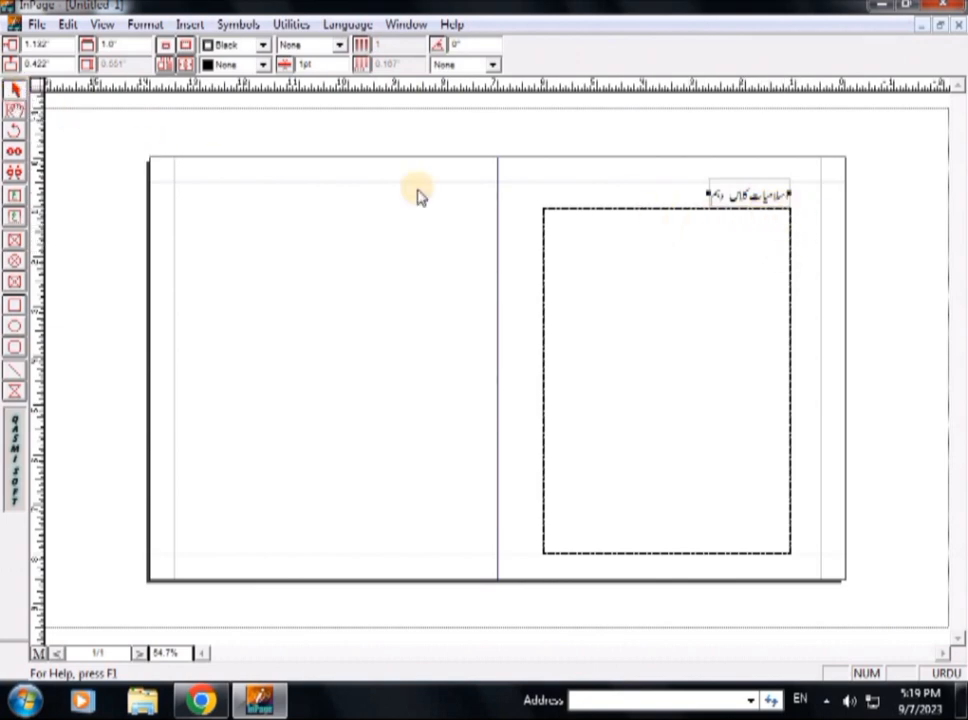
# Step: Duplicate the Urdu title box and move the copy to the left side above the frame
pyautogui.doubleClick(735, 200)
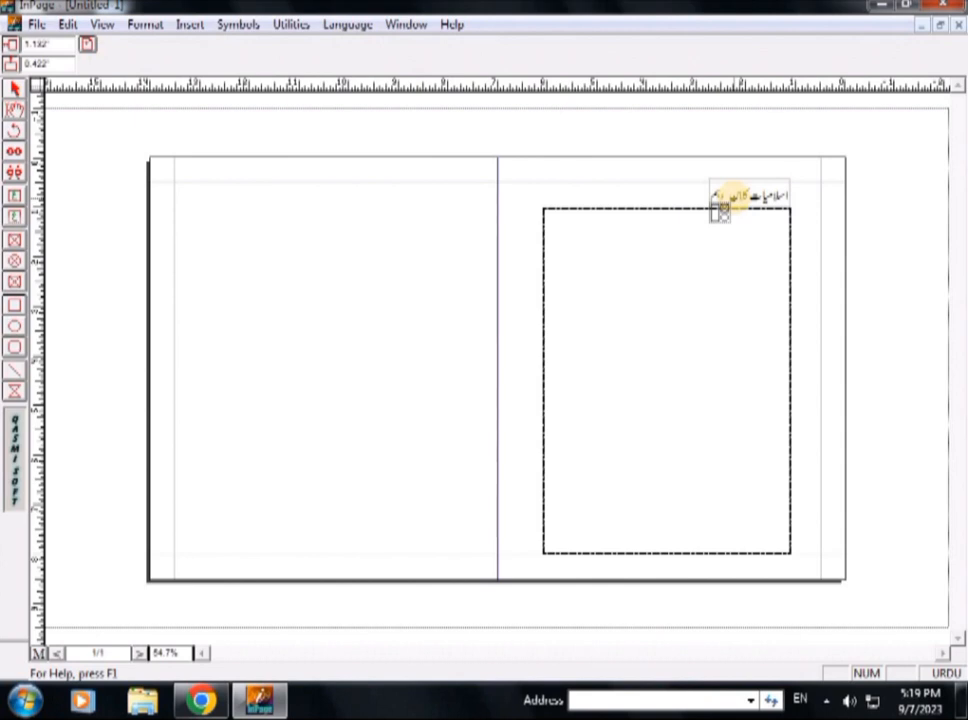
pyautogui.hotkey('ctrl', 'v')
pyautogui.press('Left')
pyautogui.press('Left')
pyautogui.press('Left')
pyautogui.press('Left')
pyautogui.press('Left')
pyautogui.press('Left')
pyautogui.press('Left')
pyautogui.press('Left')
pyautogui.press('Left')
pyautogui.press('Left')
pyautogui.press('Left')
pyautogui.press('Left')
pyautogui.press('Left')
pyautogui.press('Left')
pyautogui.press('Left')
pyautogui.press('Left')
pyautogui.press('Left')
pyautogui.press('Left')
pyautogui.press('Left')
pyautogui.press('Left')
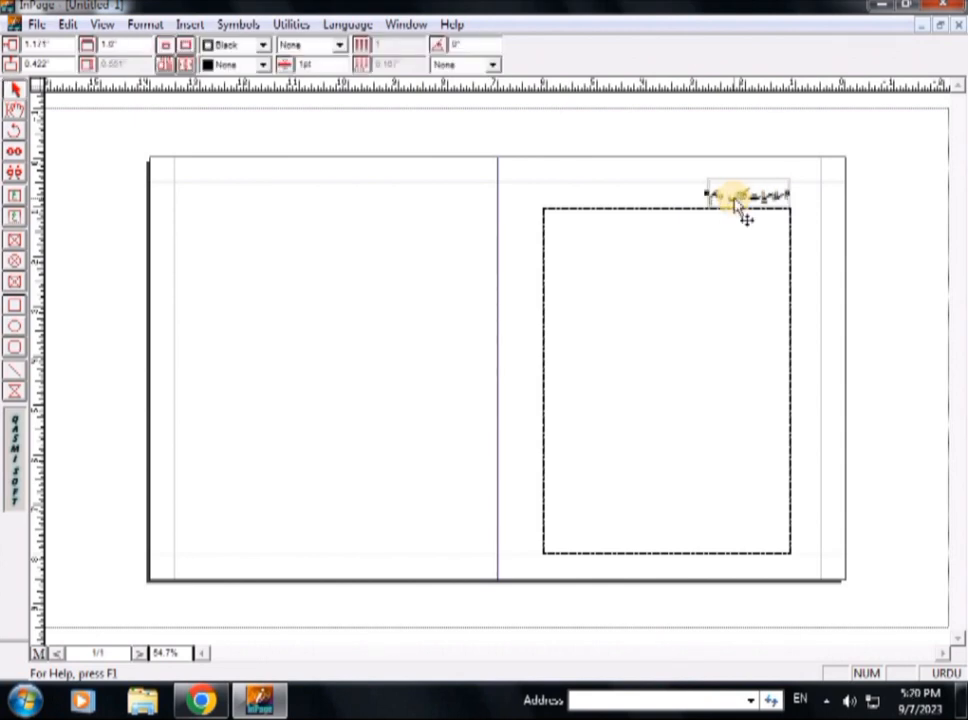
pyautogui.press('Left')
pyautogui.press('Left')
pyautogui.press('Left')
pyautogui.press('Left')
pyautogui.press('Left')
pyautogui.press('Left')
pyautogui.press('Left')
pyautogui.press('Left')
pyautogui.press('Left')
pyautogui.press('Left')
pyautogui.press('Left')
pyautogui.press('Left')
pyautogui.press('Left')
pyautogui.press('Left')
pyautogui.press('Left')
pyautogui.press('Left')
pyautogui.press('Left')
pyautogui.press('Left')
pyautogui.press('Left')
pyautogui.press('Left')
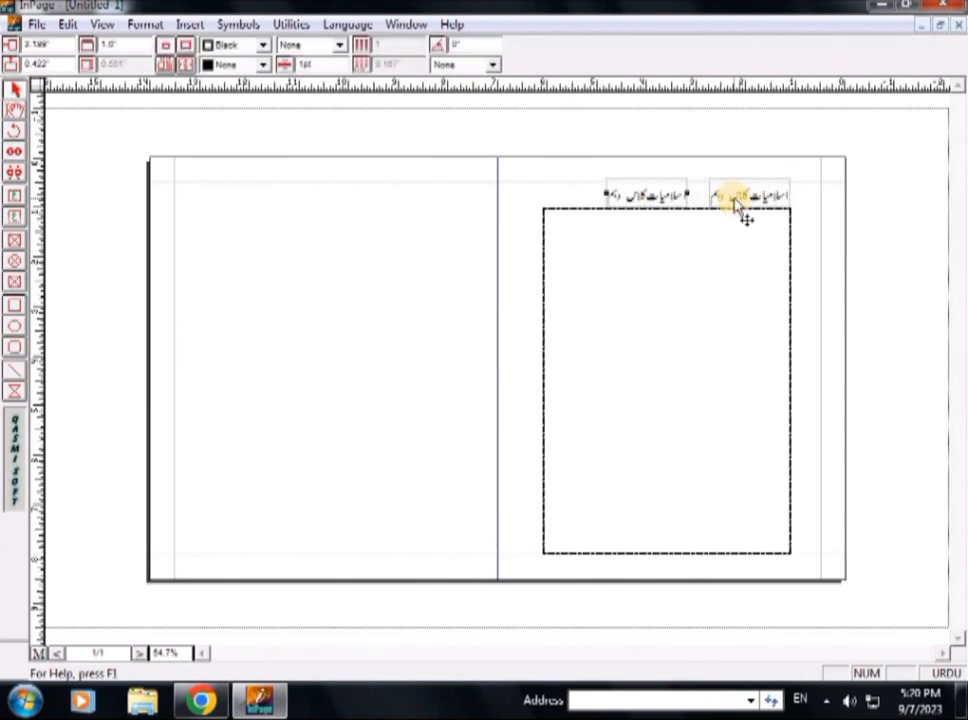
pyautogui.press('Left')
pyautogui.press('Left')
pyautogui.press('Left')
pyautogui.press('Left')
pyautogui.press('Left')
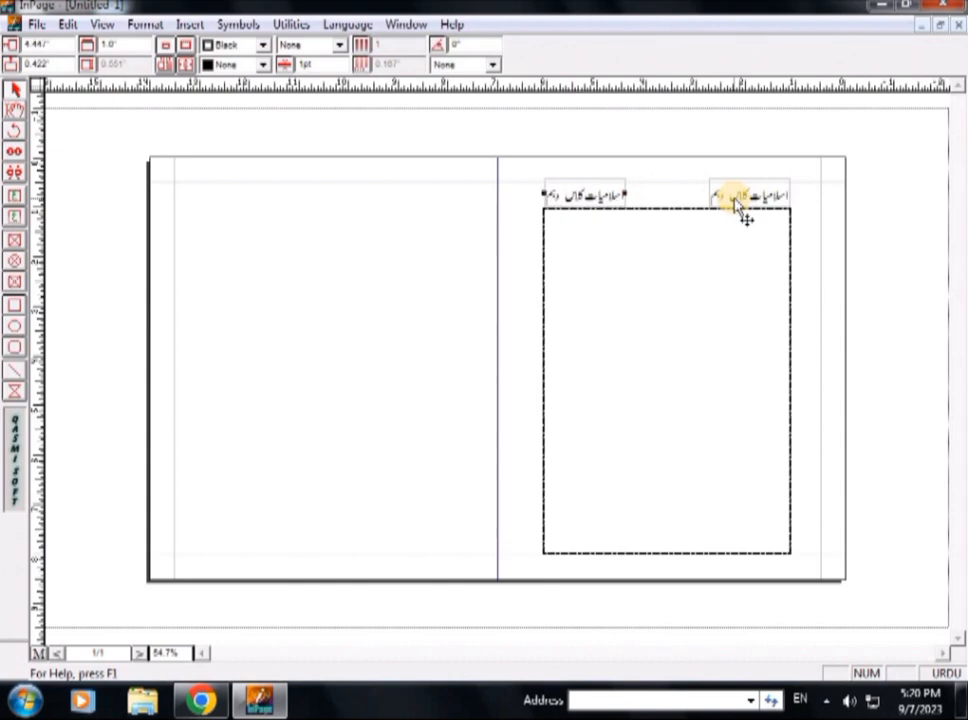
pyautogui.press('Left')
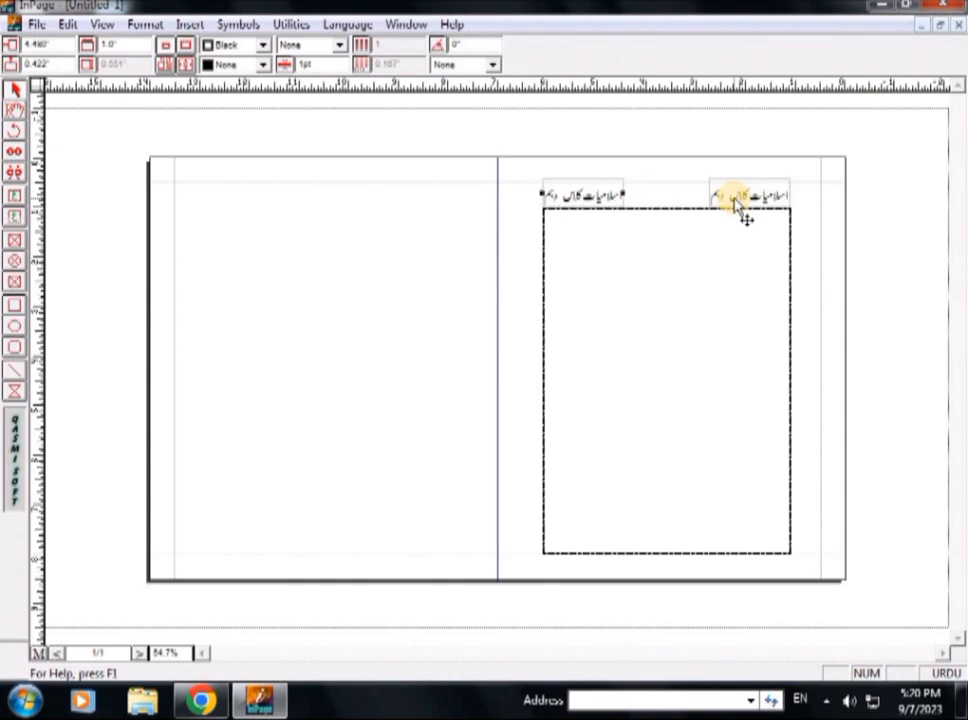
# Step: Replace the left header's title with the Urdu publication-date label 'ب اشاعت'
pyautogui.click(14, 110)
pyautogui.click(595, 195)
pyautogui.click(619, 193)
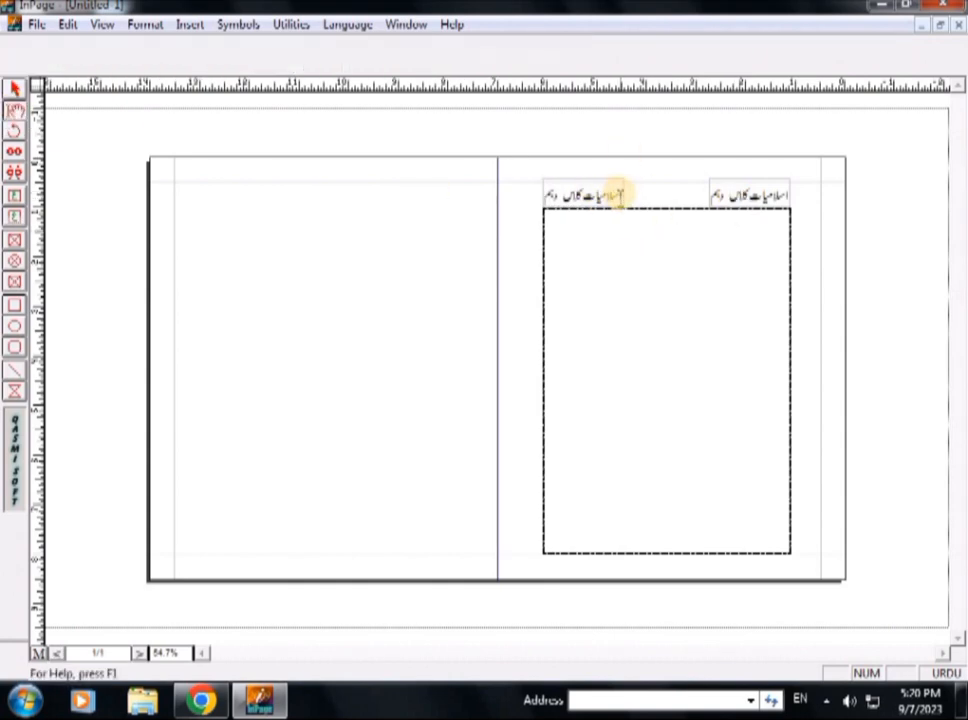
pyautogui.moveTo(619, 193); pyautogui.dragTo(548, 193)
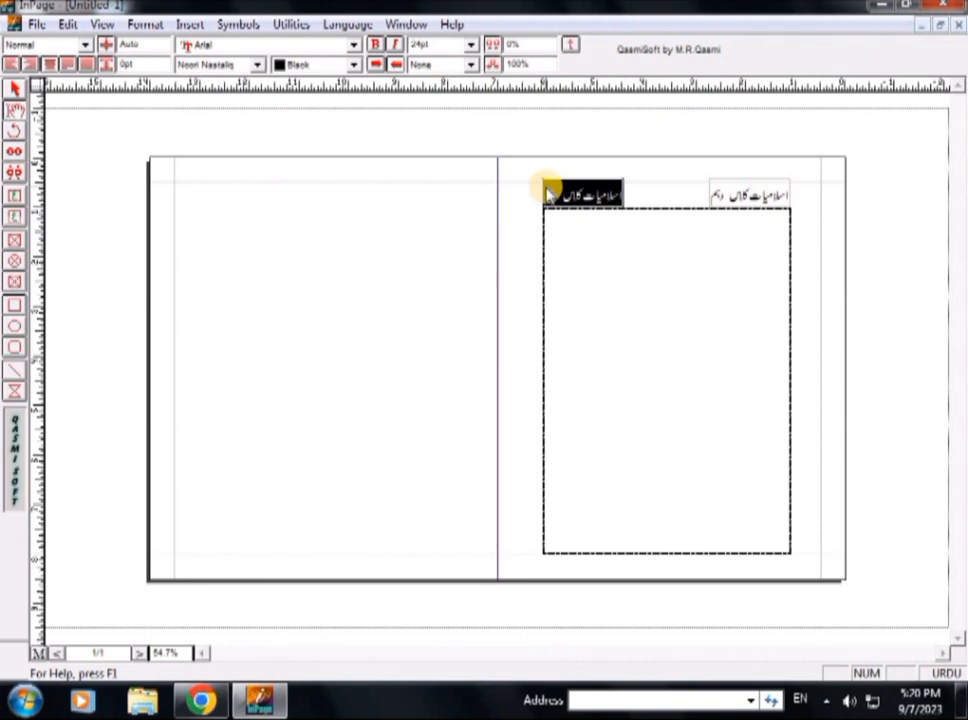
pyautogui.write('ب')
pyautogui.write(' اشاعت')
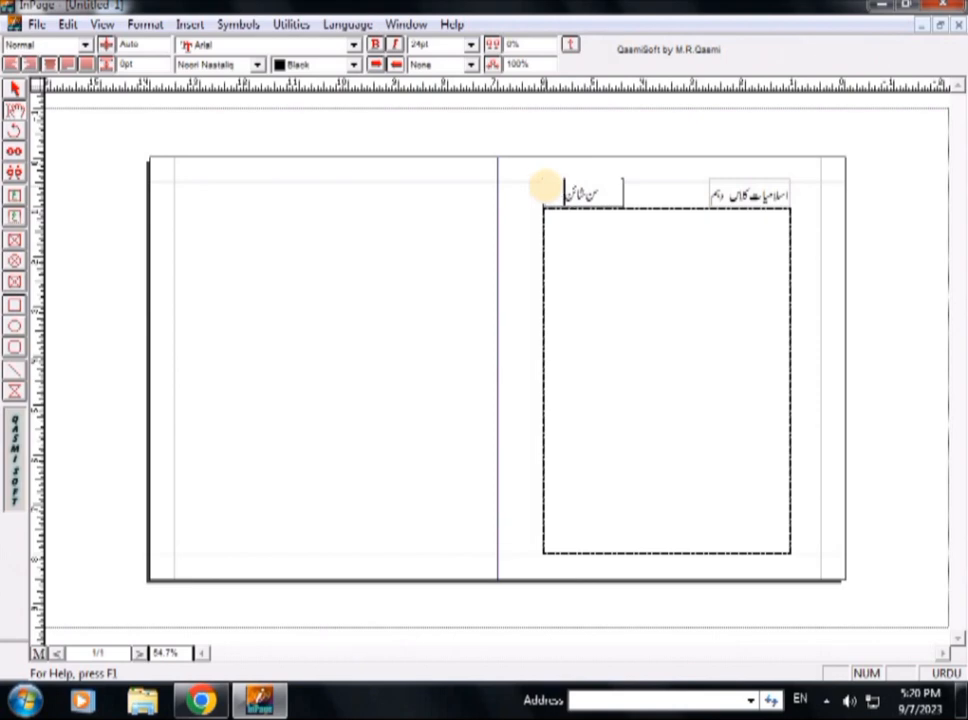
# Step: Nudge the left header box slightly further left
pyautogui.click(15, 88)
pyautogui.click(559, 198)
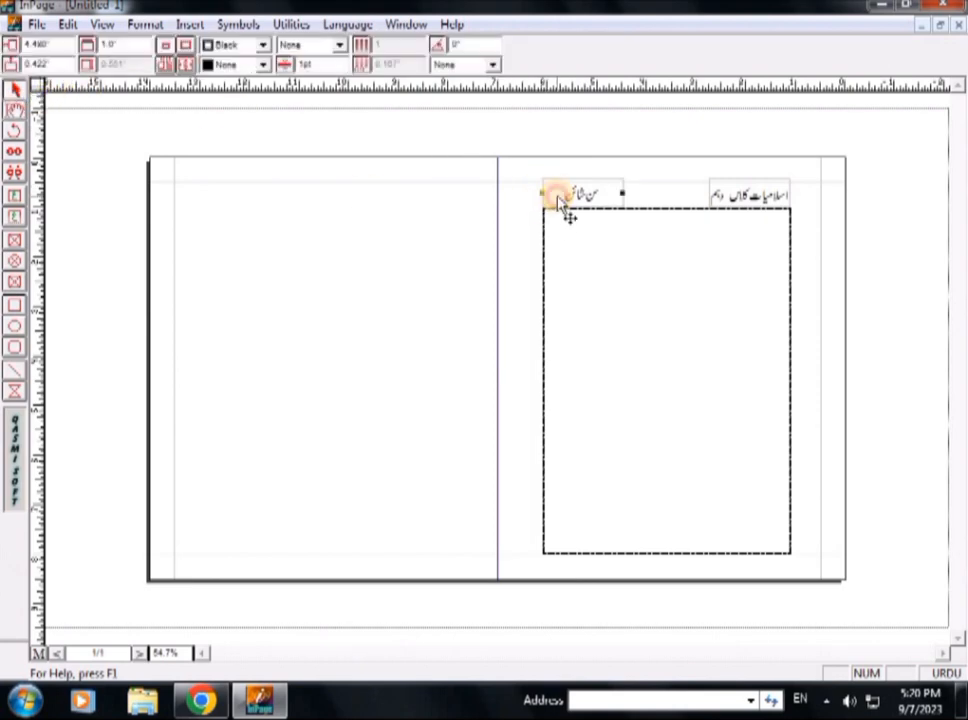
pyautogui.press('Left')
pyautogui.press('Left')
pyautogui.press('Left')
pyautogui.press('Left')
pyautogui.press('Left')
pyautogui.press('Left')
pyautogui.press('Left')
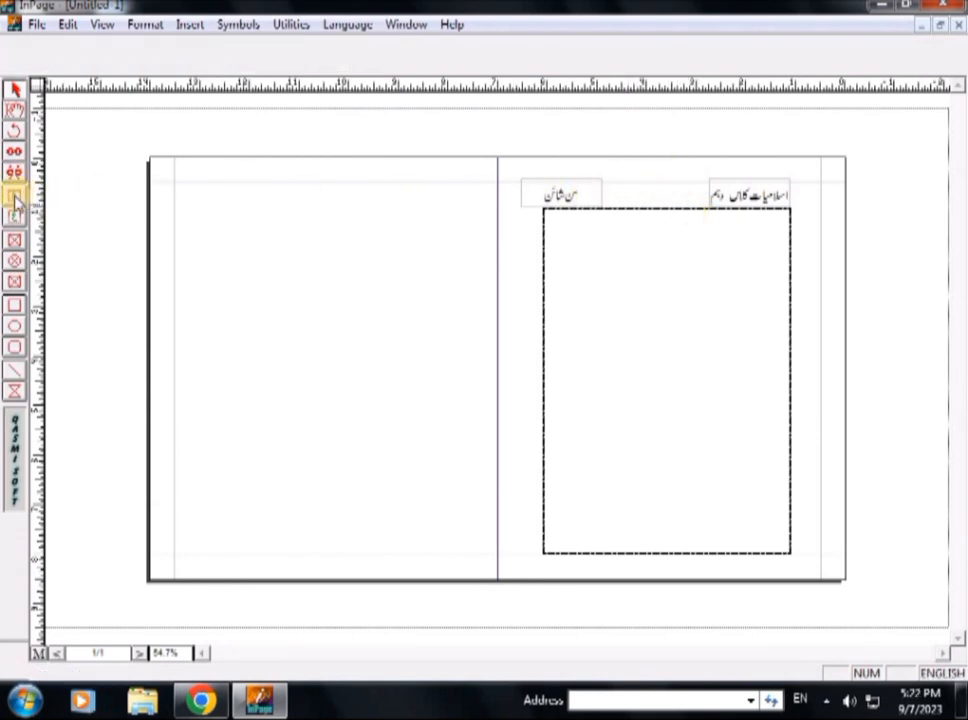
# Step: Draw a small centre-aligned box between the two headers holding page number 1, and resize its font
pyautogui.click(14, 198)
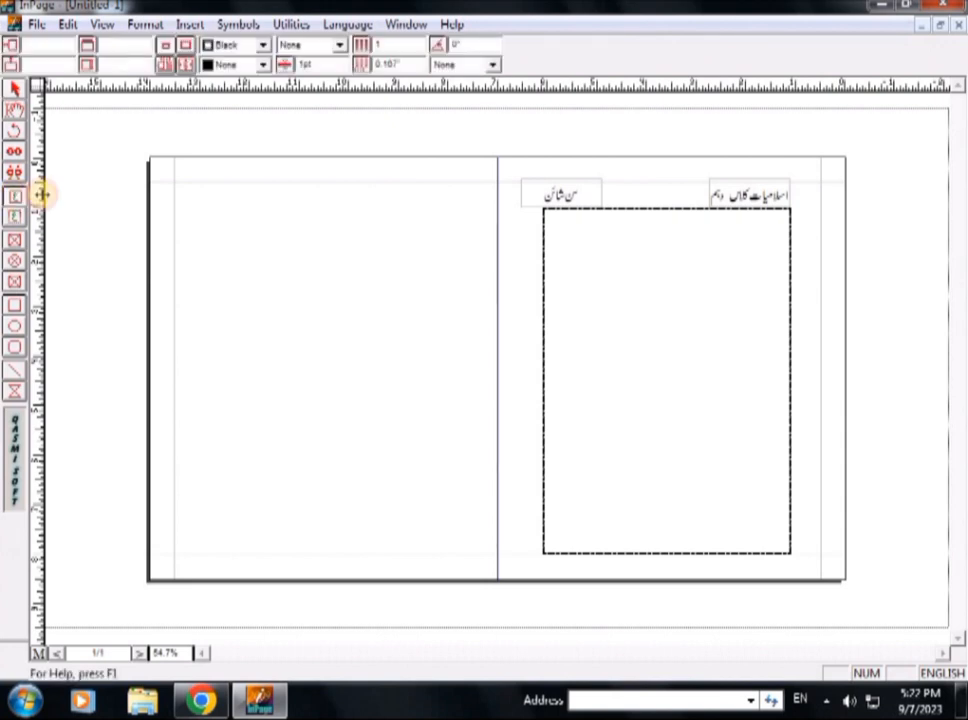
pyautogui.moveTo(631, 182); pyautogui.dragTo(676, 206)
pyautogui.click(50, 64)
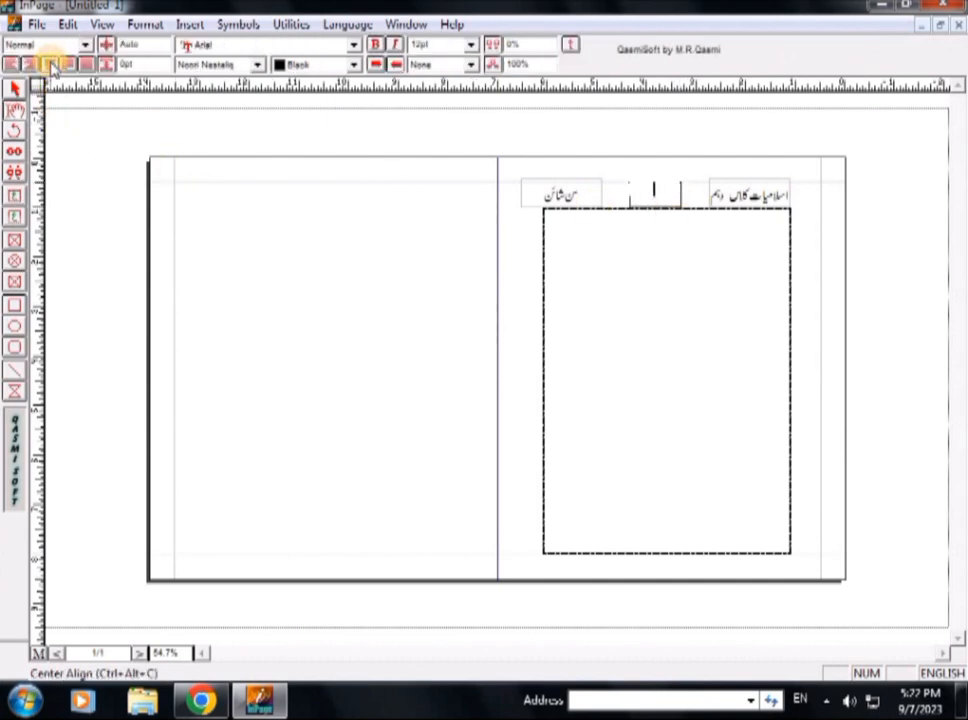
pyautogui.hotkey('ctrl', 'space')
pyautogui.hotkey('ctrl', 'space')
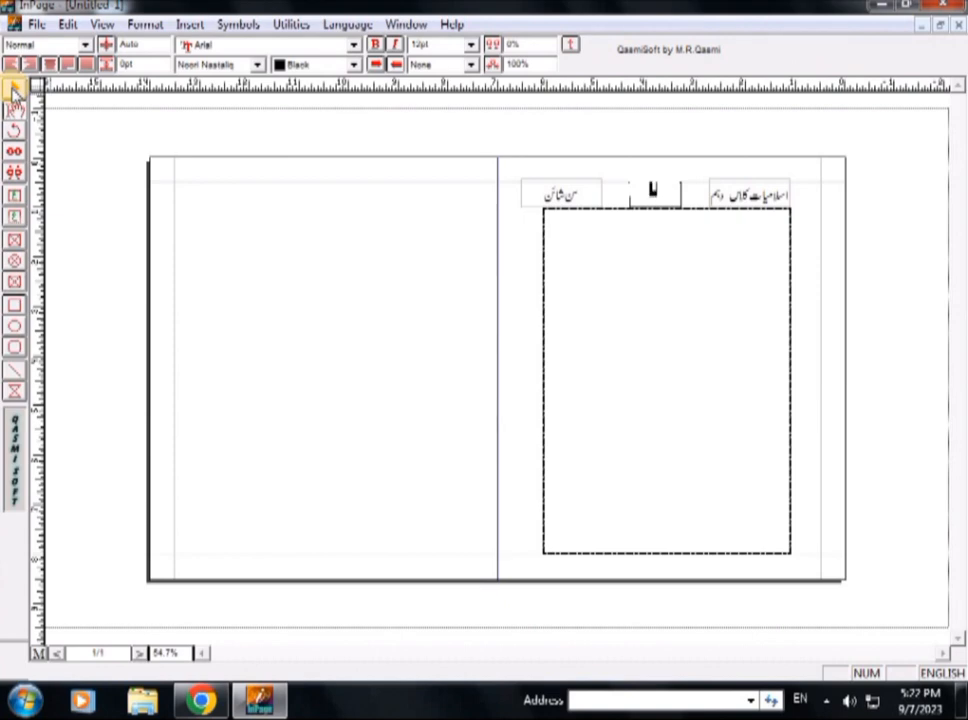
pyautogui.press('F11')
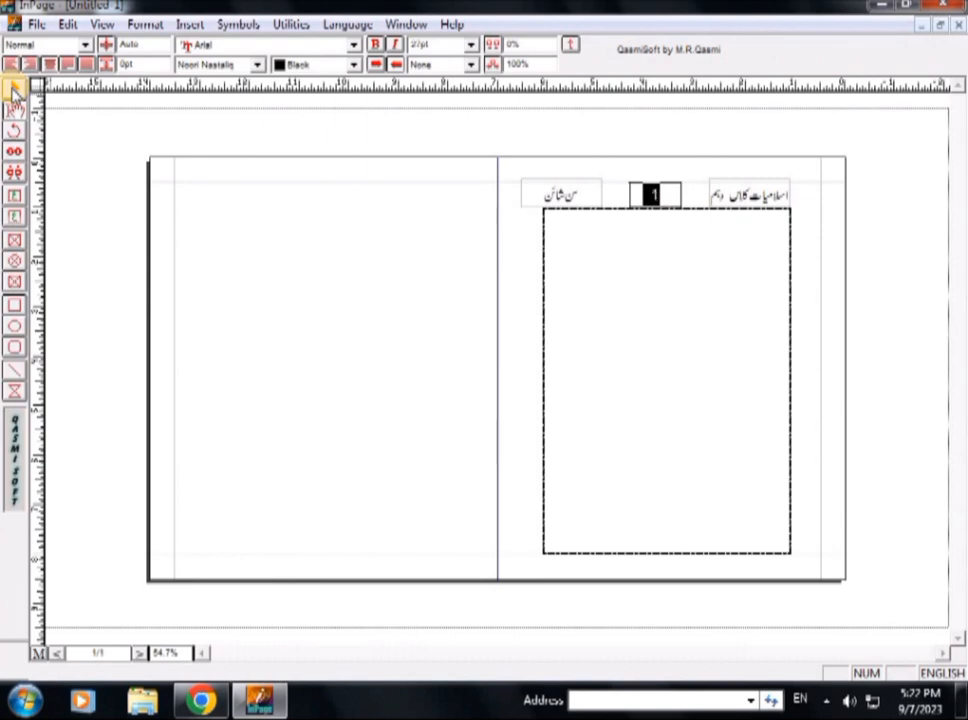
pyautogui.click(655, 199)
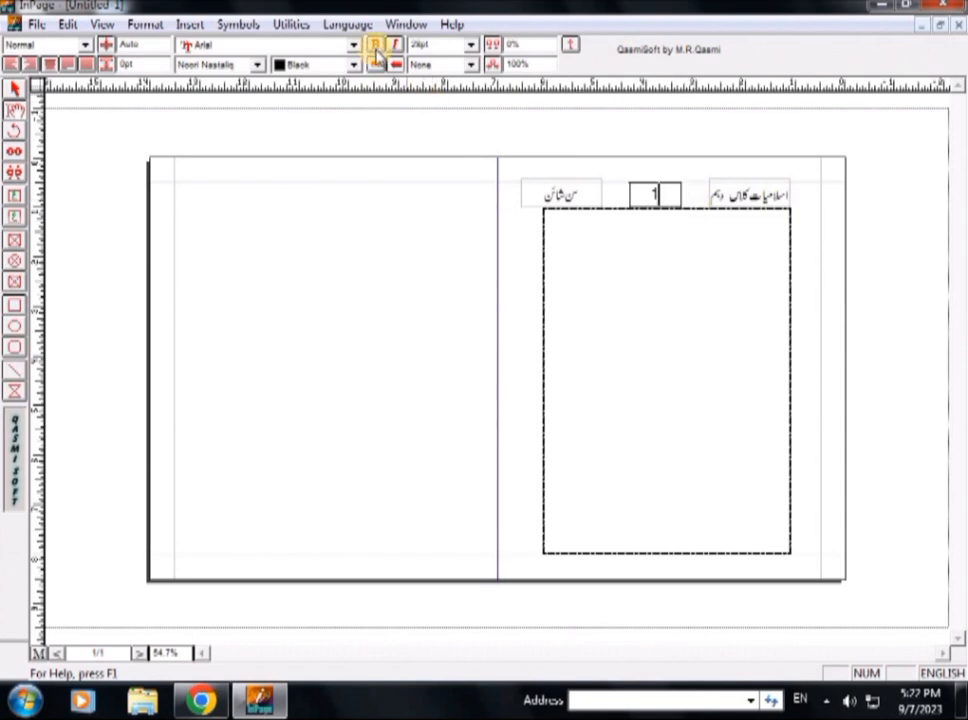
pyautogui.click(238, 24)
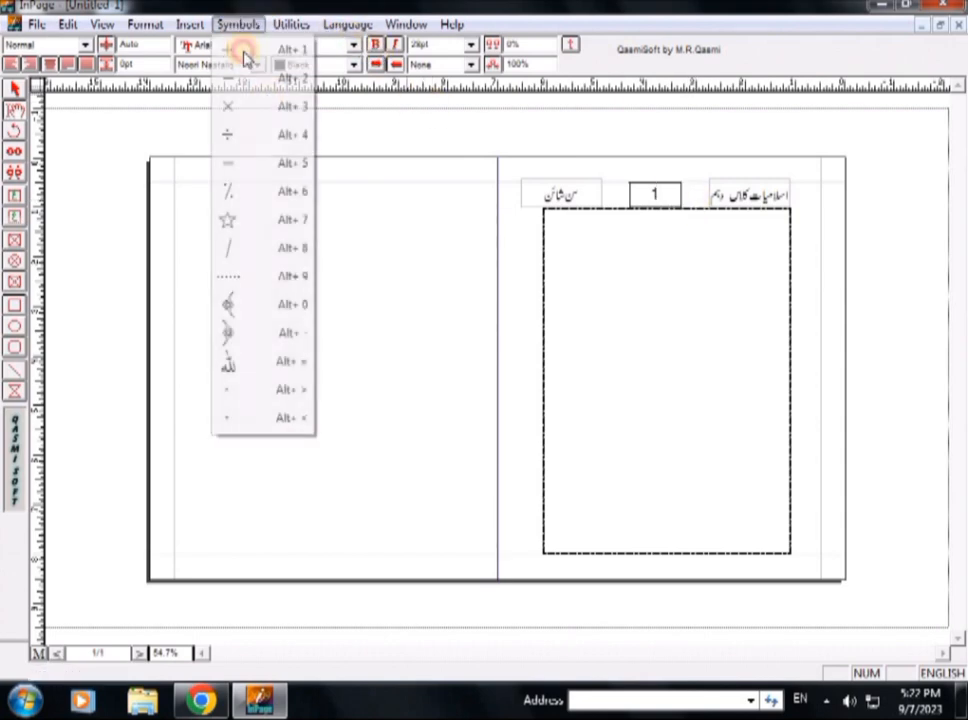
# Step: Insert ornate bracket symbols from the Symbols list on both sides of the middle header's 1
pyautogui.click(236, 333)
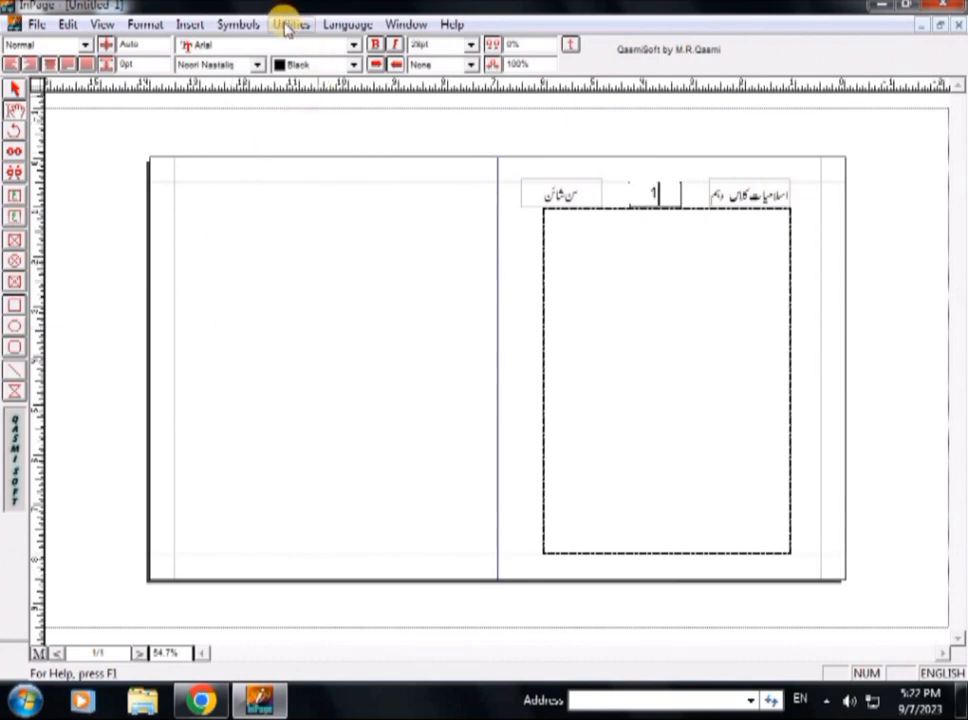
pyautogui.click(230, 26)
pyautogui.click(236, 27)
pyautogui.click(236, 26)
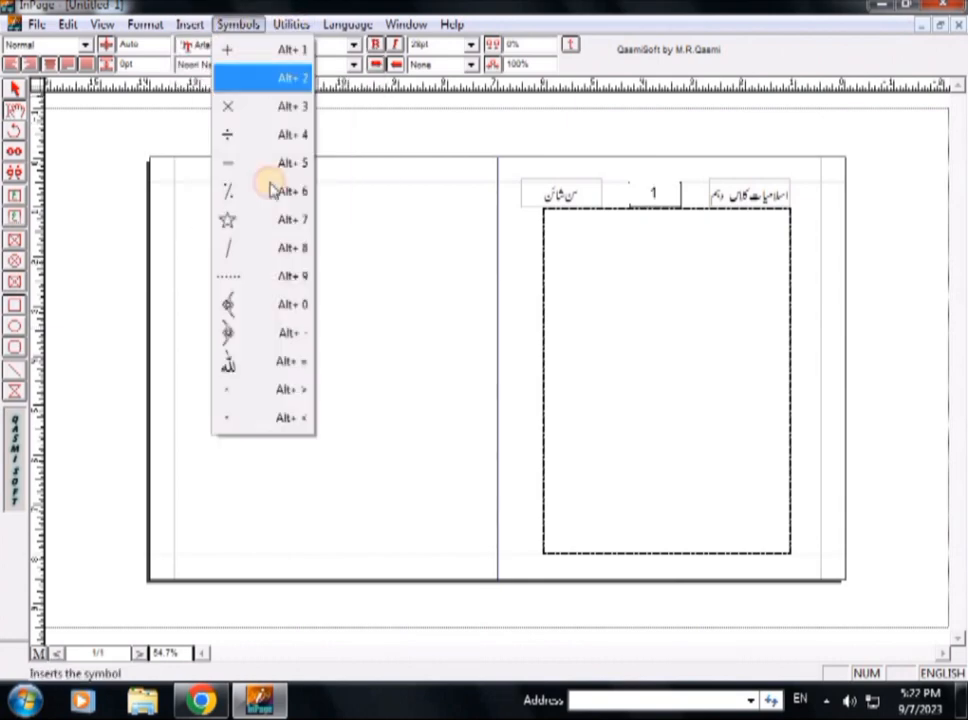
pyautogui.click(251, 308)
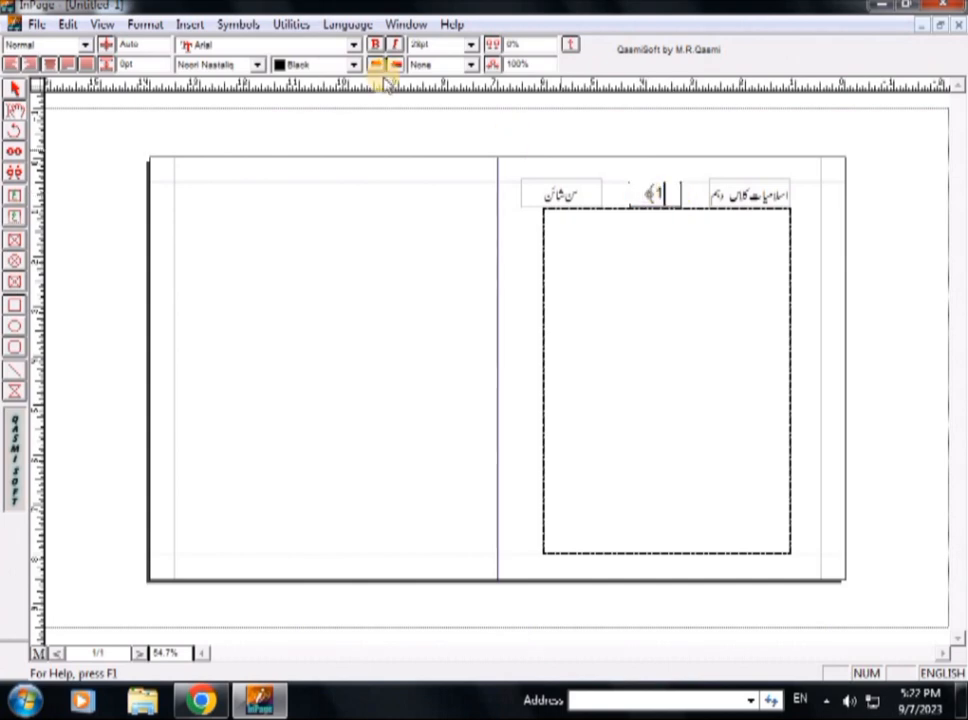
pyautogui.click(238, 24)
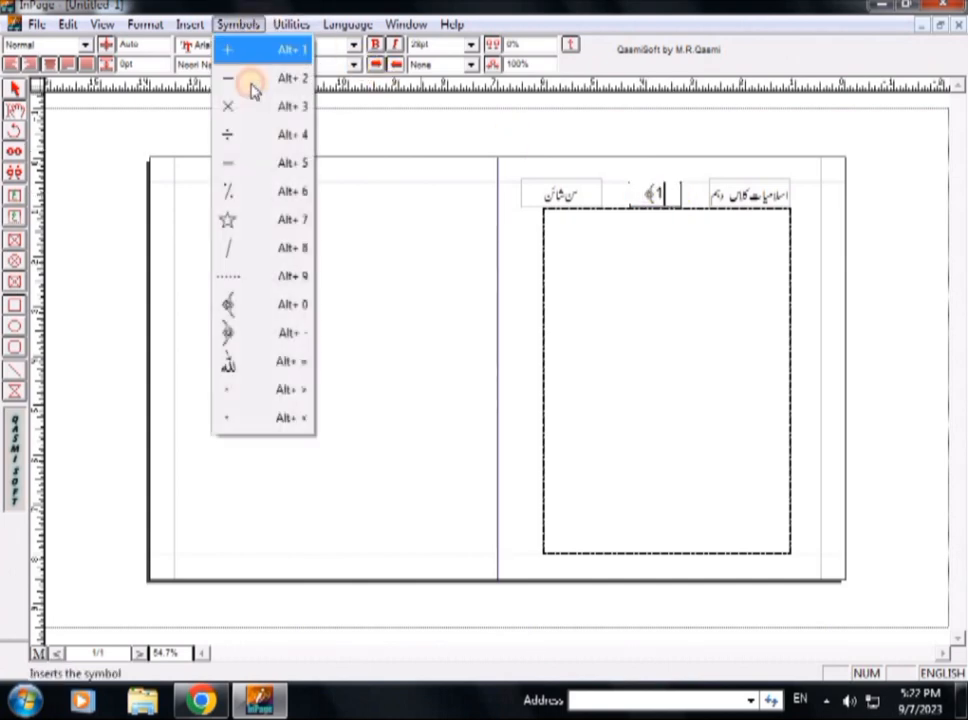
pyautogui.click(231, 332)
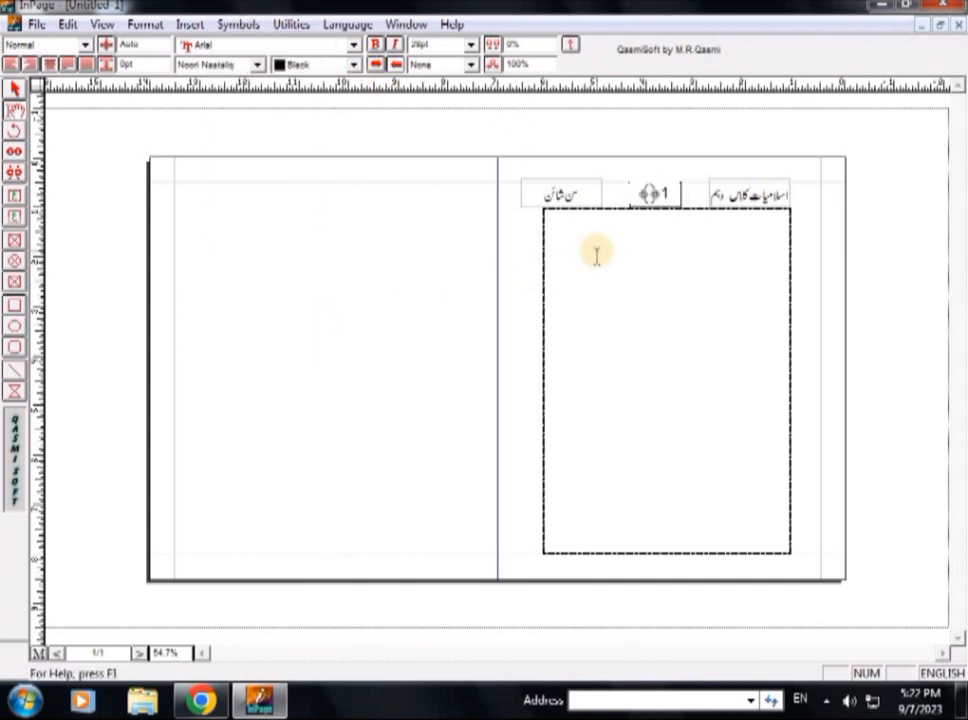
# Step: Switch typing to Urdu, type 1, then delete the extra 1 outside the brackets
pyautogui.hotkey('ctrl', 'space')
pyautogui.hotkey('ctrl', 'space')
pyautogui.write('1')
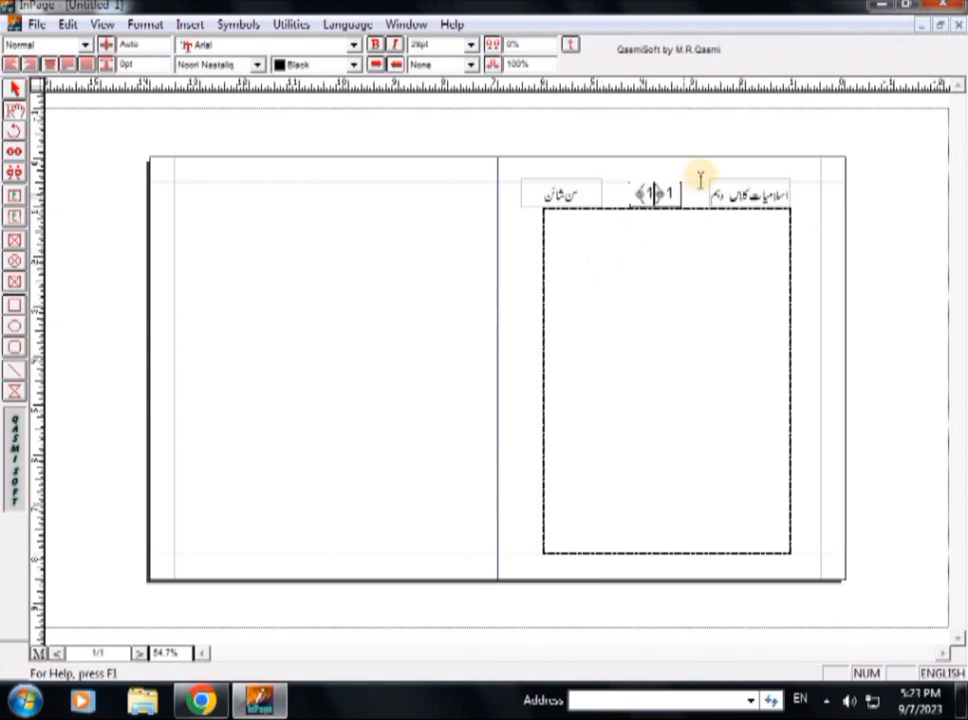
pyautogui.click(671, 191)
pyautogui.moveTo(671, 191); pyautogui.dragTo(679, 195)
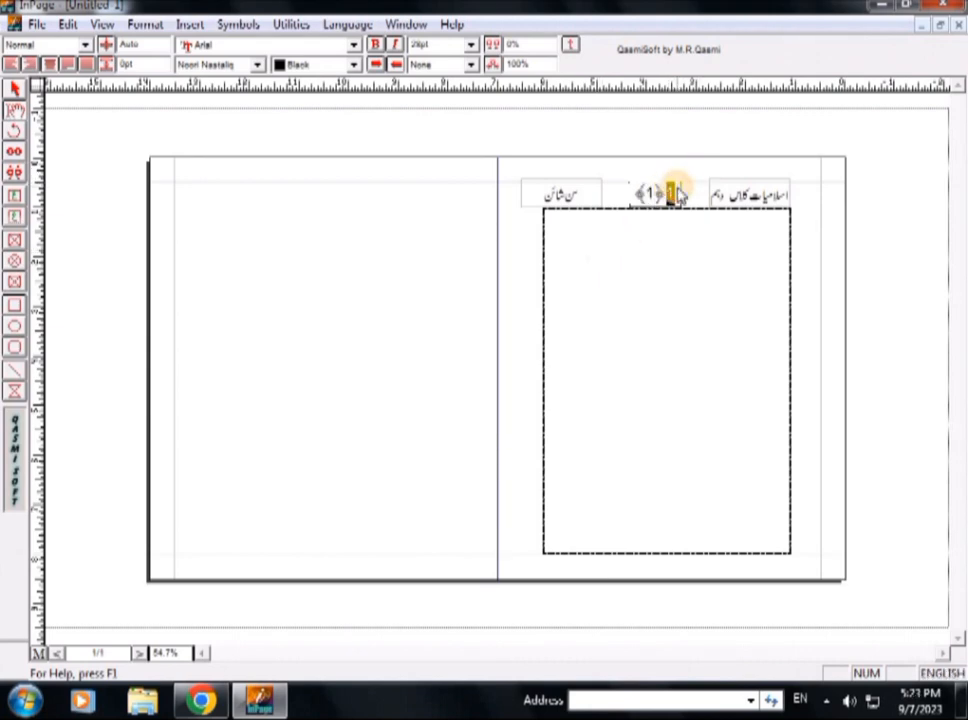
pyautogui.press('Delete')
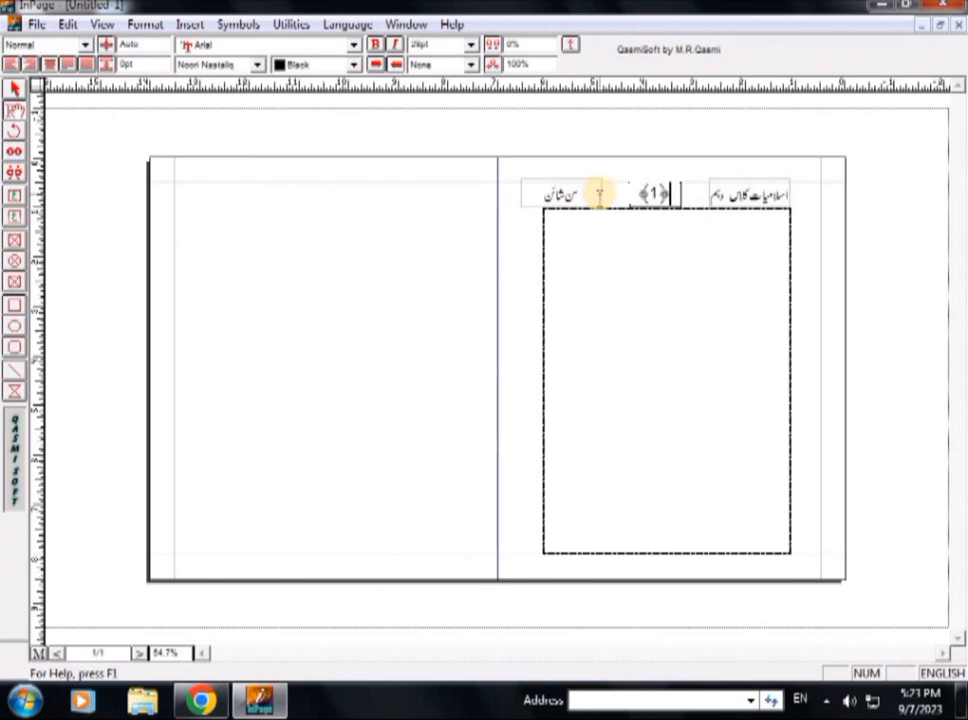
pyautogui.click(14, 88)
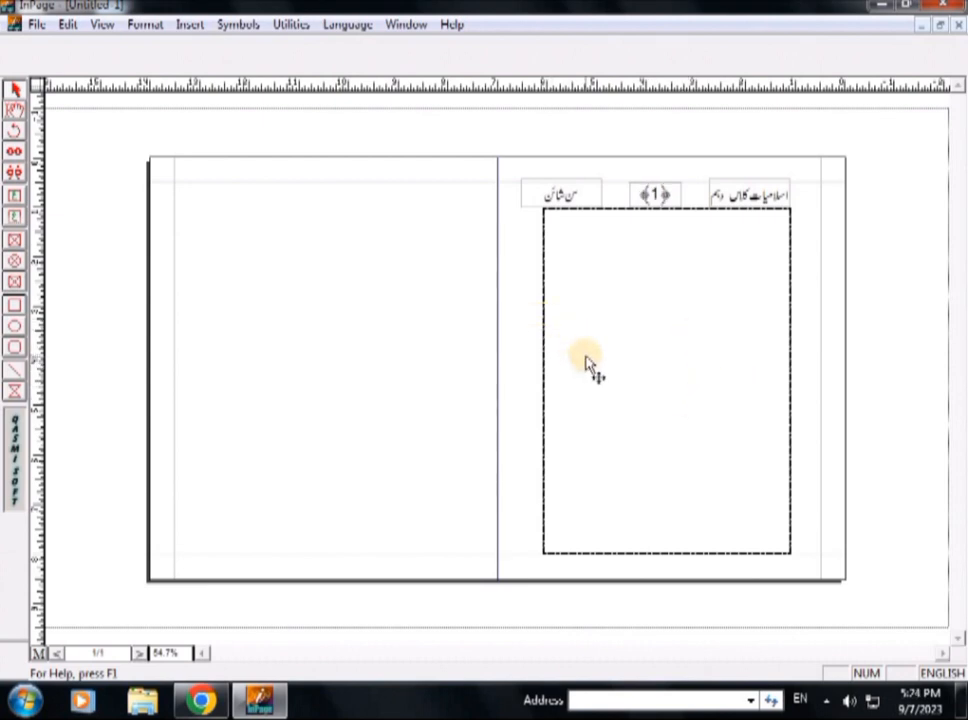
# Step: Open the Traning document and select its four lines of Urdu text to copy
pyautogui.hotkey('ctrl', 'o')
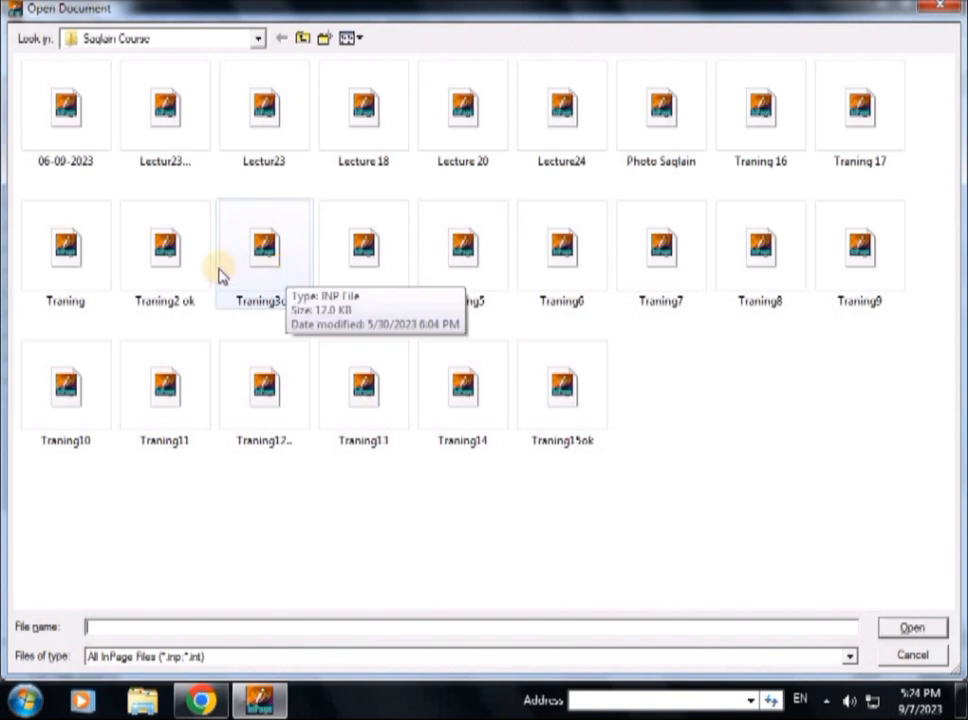
pyautogui.click(73, 268)
pyautogui.click(910, 627)
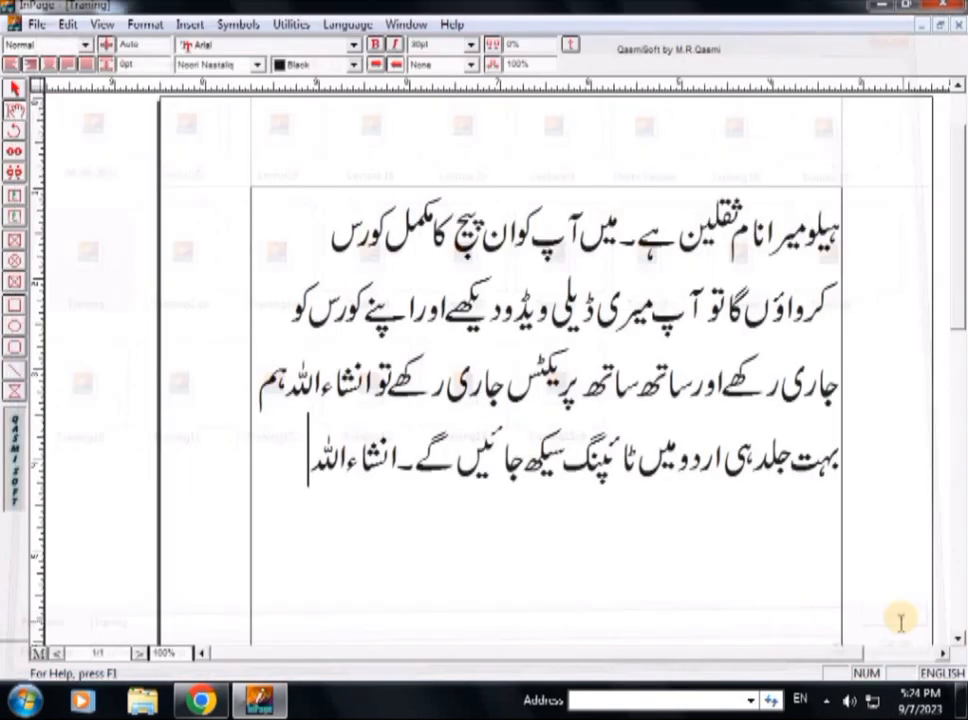
pyautogui.moveTo(822, 248); pyautogui.dragTo(318, 432)
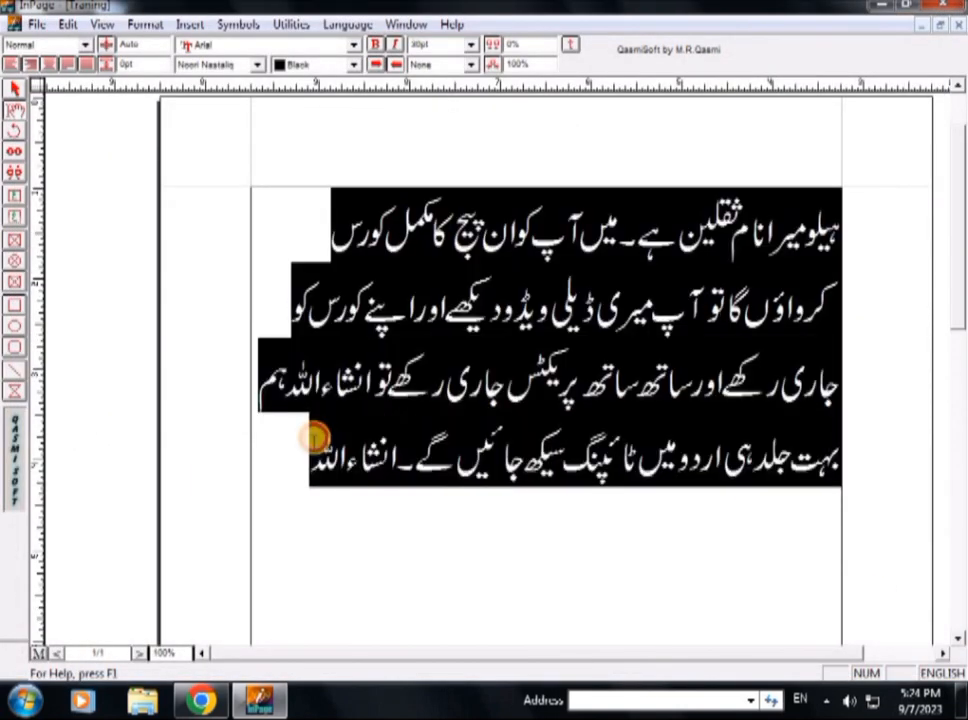
# Step: Return to the Untitled-1 spread with the Text tool active
pyautogui.click(405, 25)
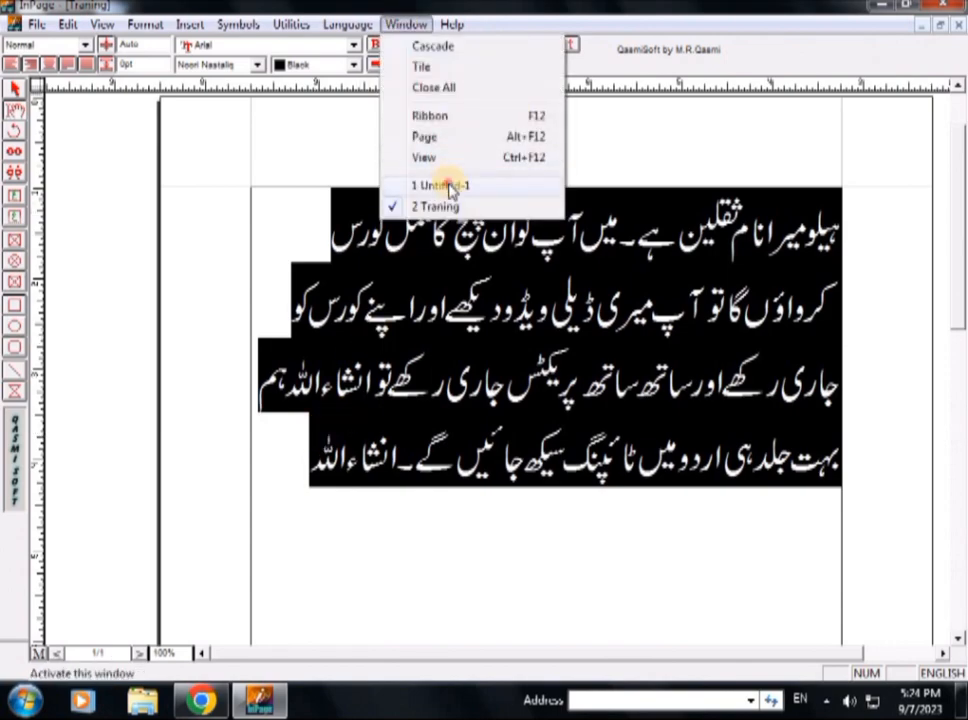
pyautogui.click(449, 186)
pyautogui.click(14, 108)
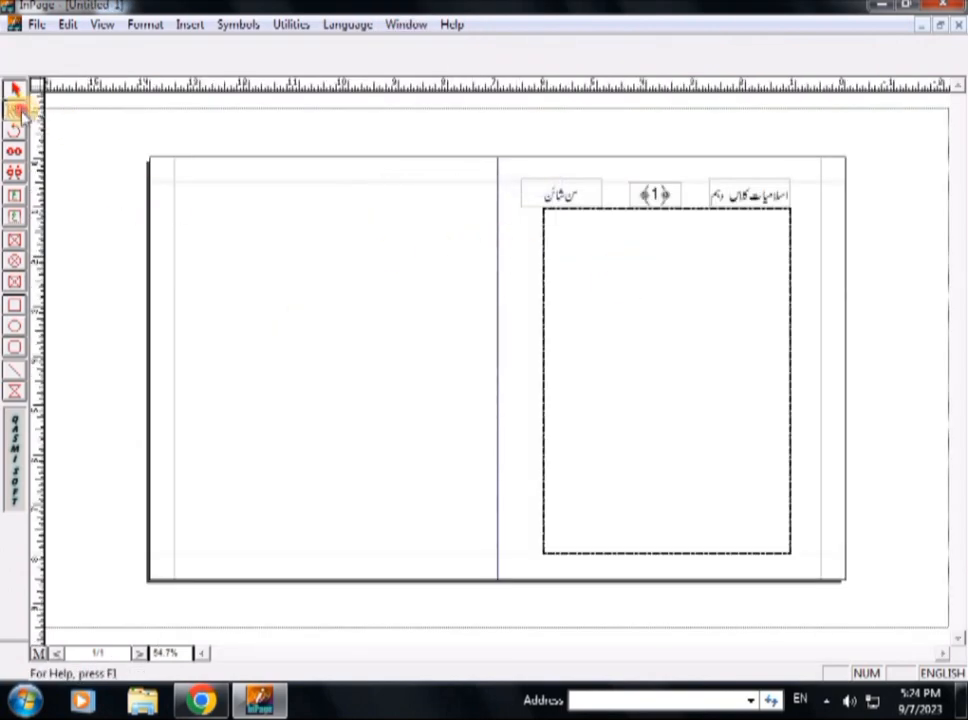
# Step: Paste the Urdu paragraph into the right page's large box and justify it
pyautogui.click(649, 278)
pyautogui.hotkey('ctrl', 'v')
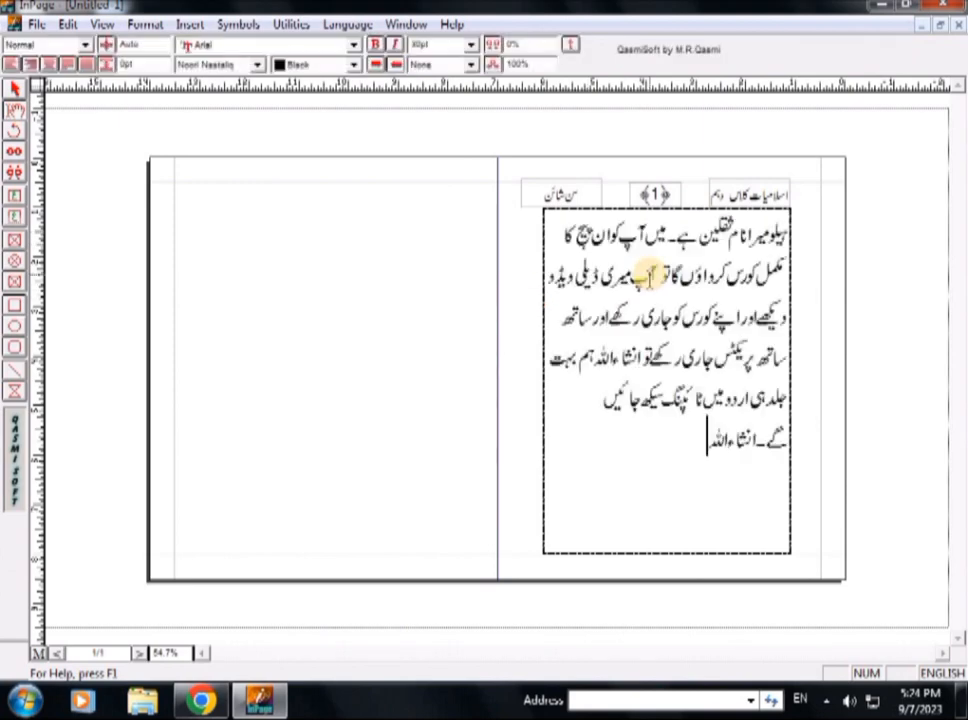
pyautogui.hotkey('shift', 'Up')
pyautogui.hotkey('shift', 'Up')
pyautogui.hotkey('shift', 'Up')
pyautogui.hotkey('shift', 'Up')
pyautogui.hotkey('shift', 'Up')
pyautogui.hotkey('shift', 'Up')
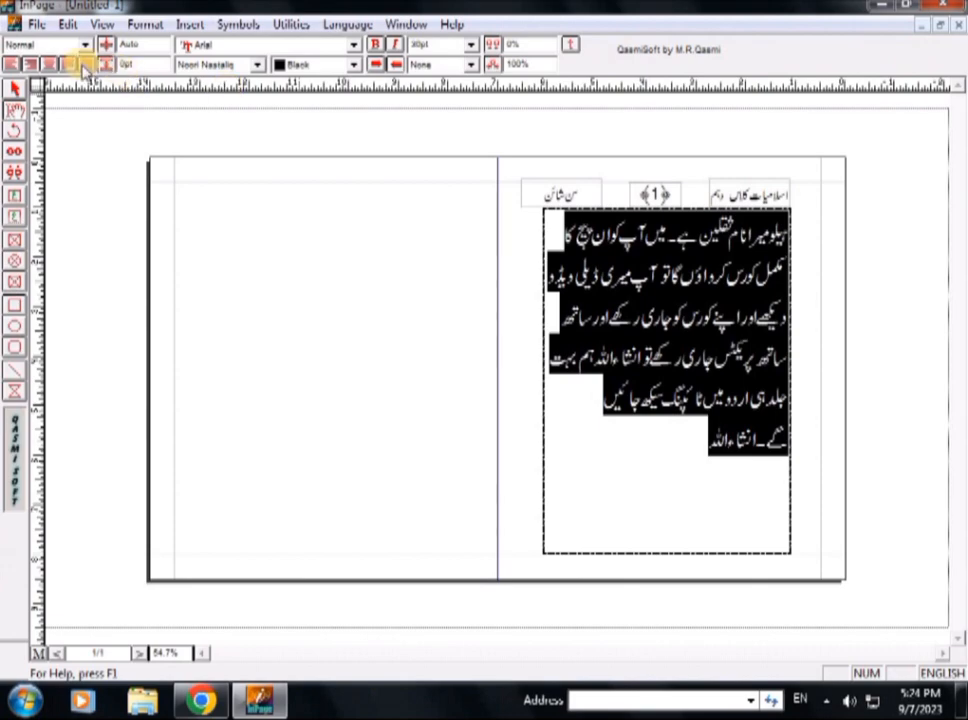
pyautogui.click(67, 63)
pyautogui.click(616, 346)
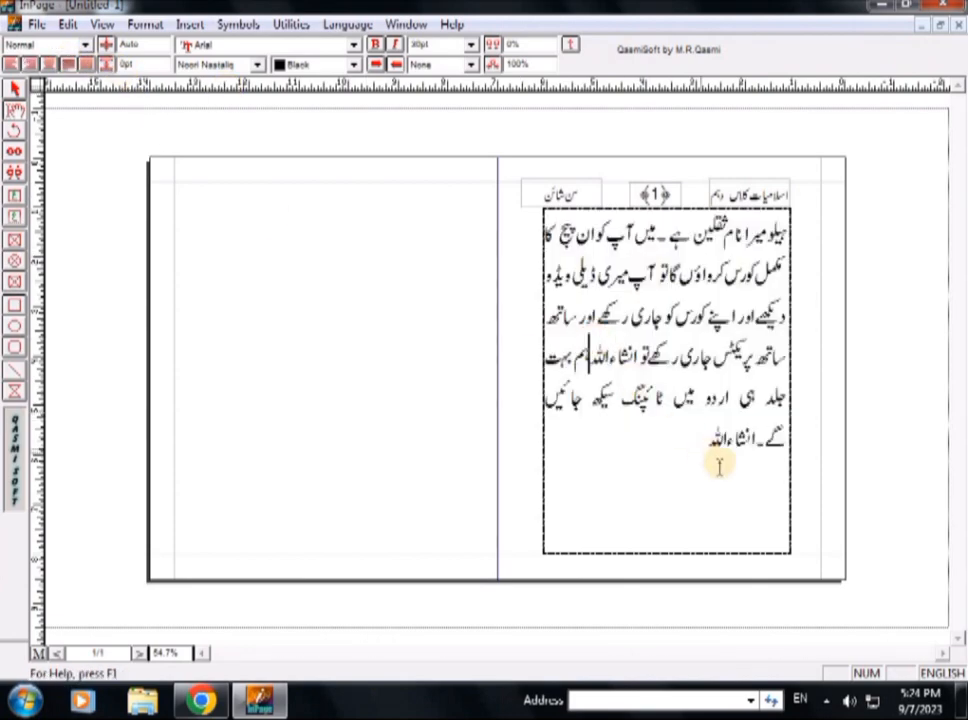
# Step: Cancel the Save dialog and marquee-select all boxes on the right page
pyautogui.hotkey('ctrl', 's')
pyautogui.click(354, 224)
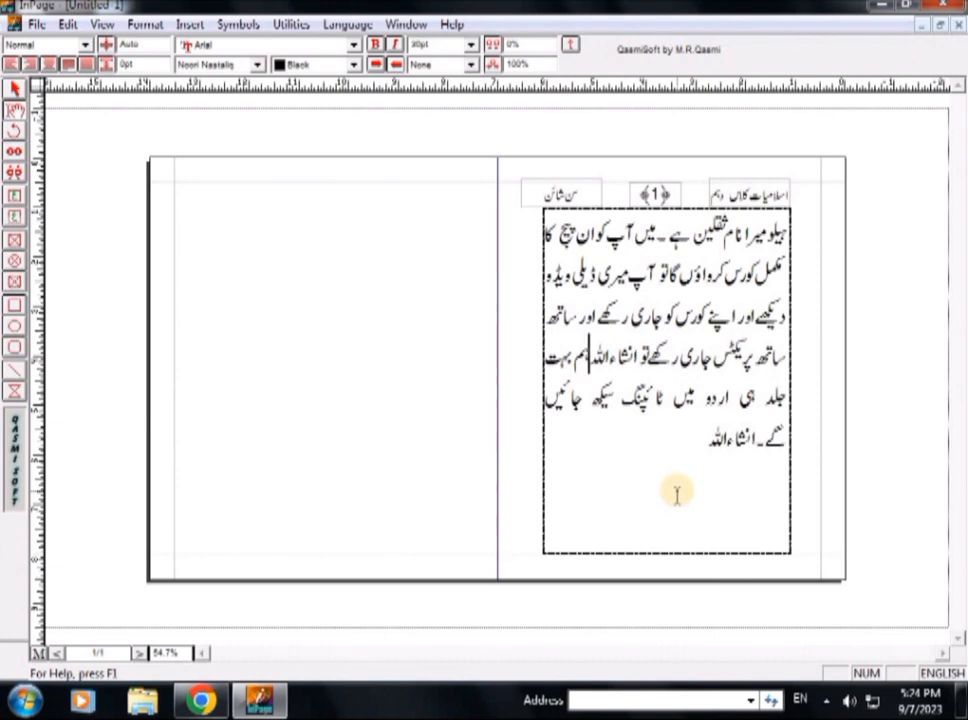
pyautogui.click(17, 91)
pyautogui.moveTo(880, 144); pyautogui.dragTo(520, 587)
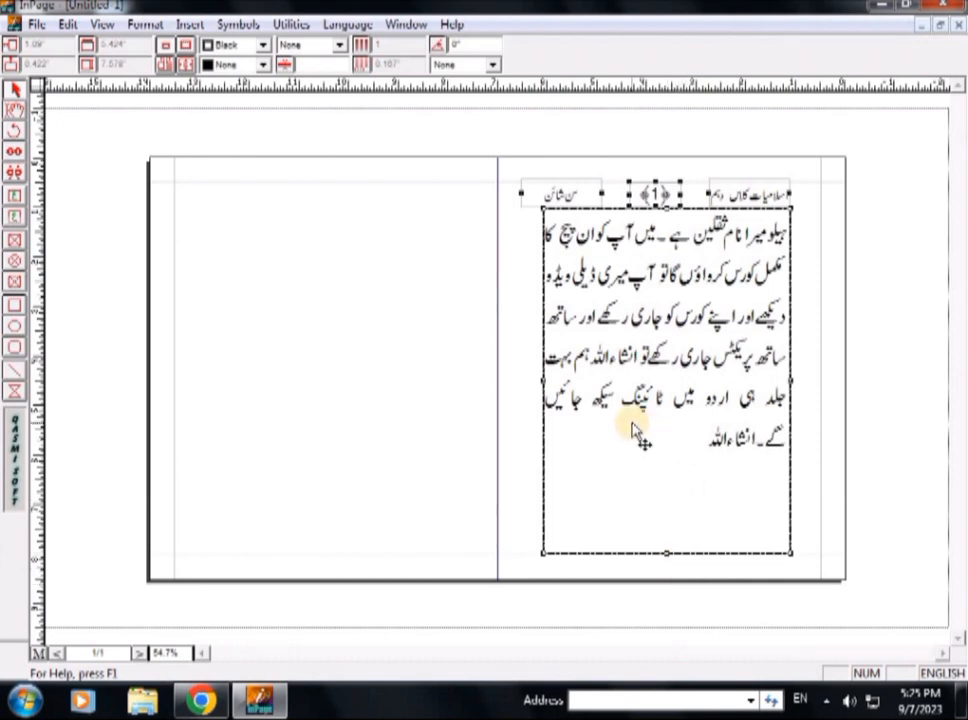
# Step: Paste the copied frames onto the left page and nudge both pages' boxes into alignment
pyautogui.hotkey('ctrl', 'v')
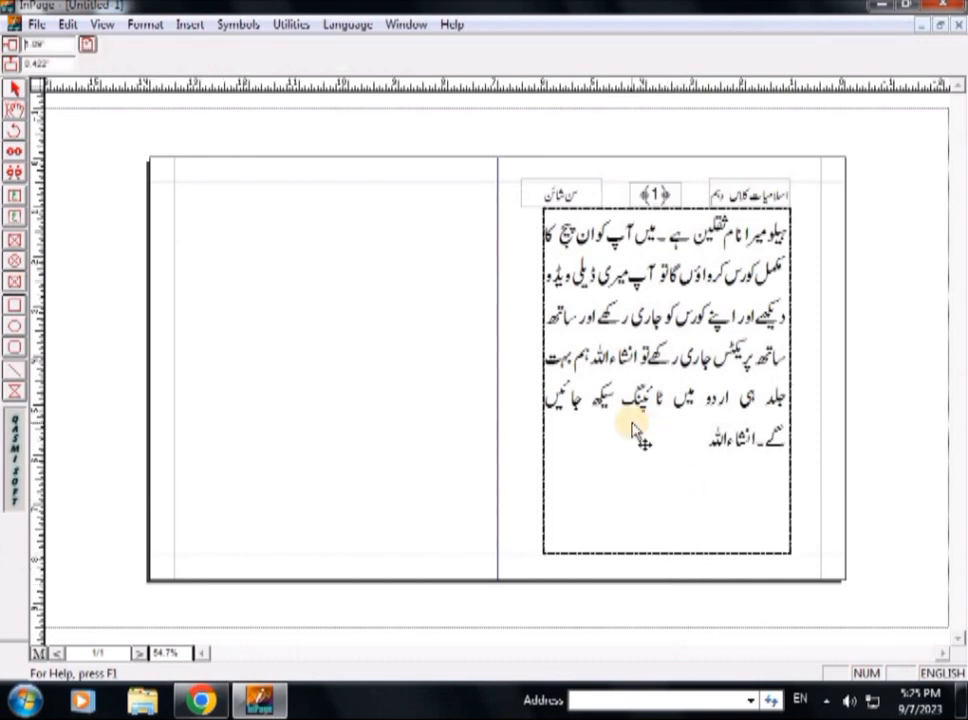
pyautogui.click(640, 433)
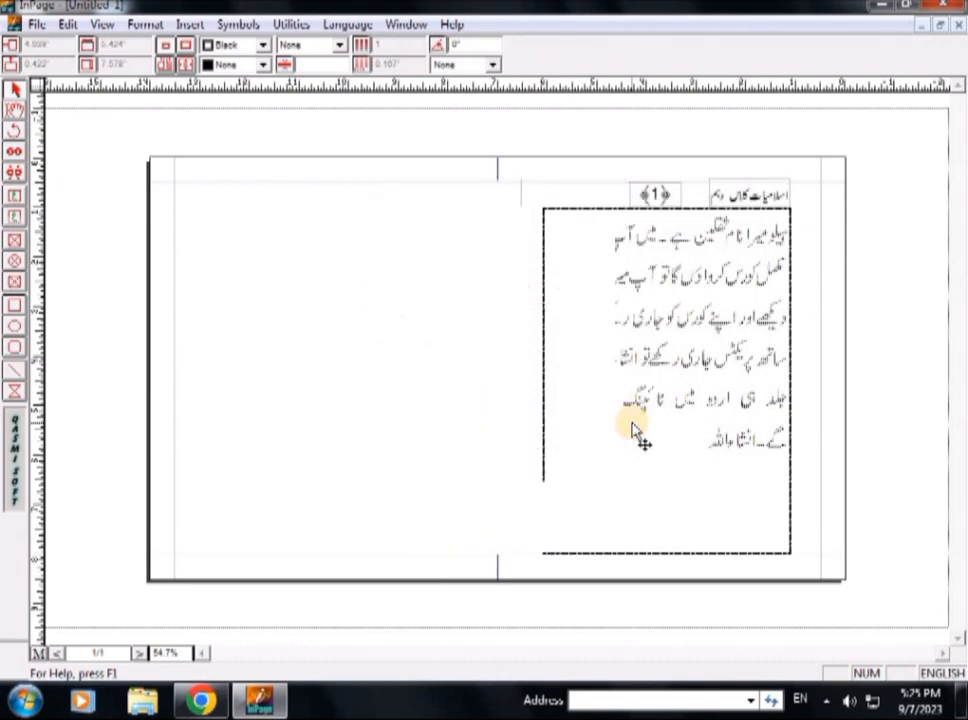
pyautogui.press('Left')
pyautogui.press('Left')
pyautogui.press('Left')
pyautogui.press('Left')
pyautogui.press('Left')
pyautogui.press('Left')
pyautogui.press('Left')
pyautogui.press('Left')
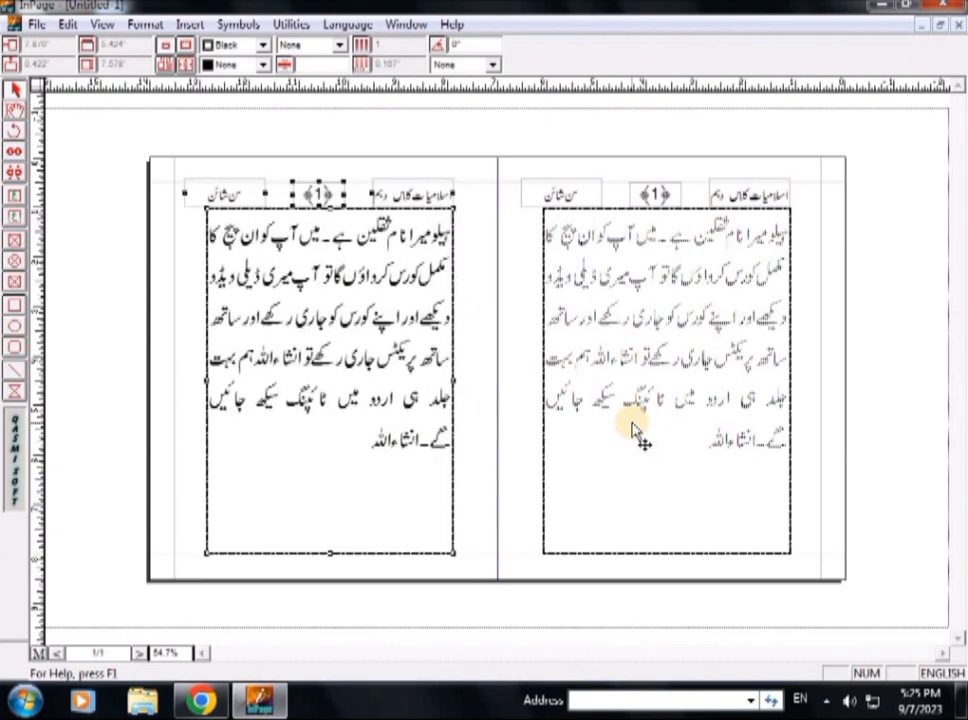
pyautogui.press('Right')
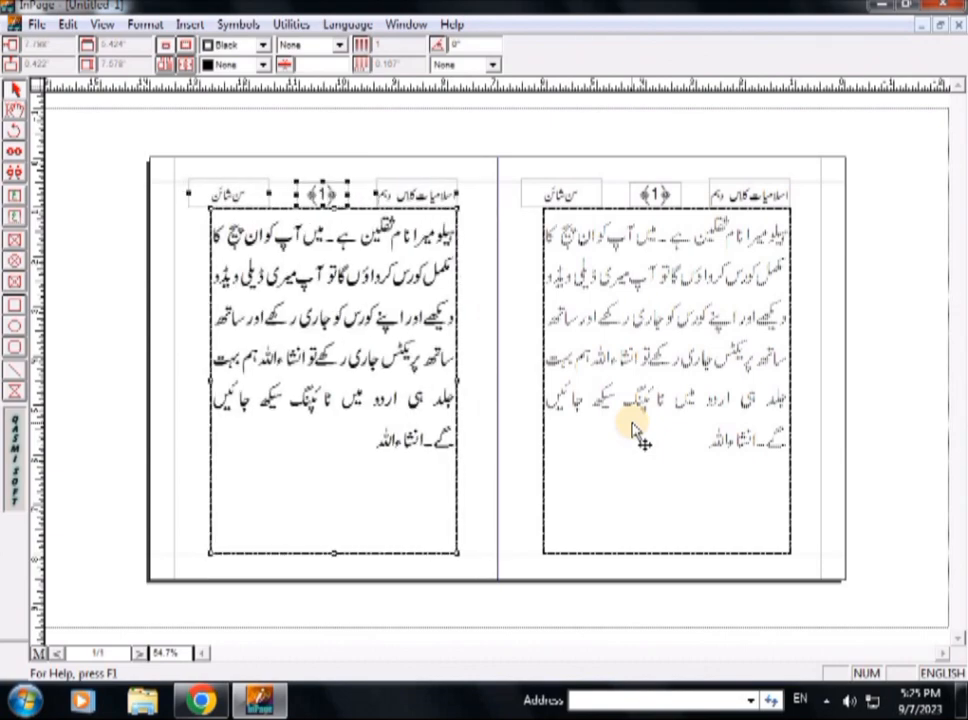
pyautogui.click(522, 485)
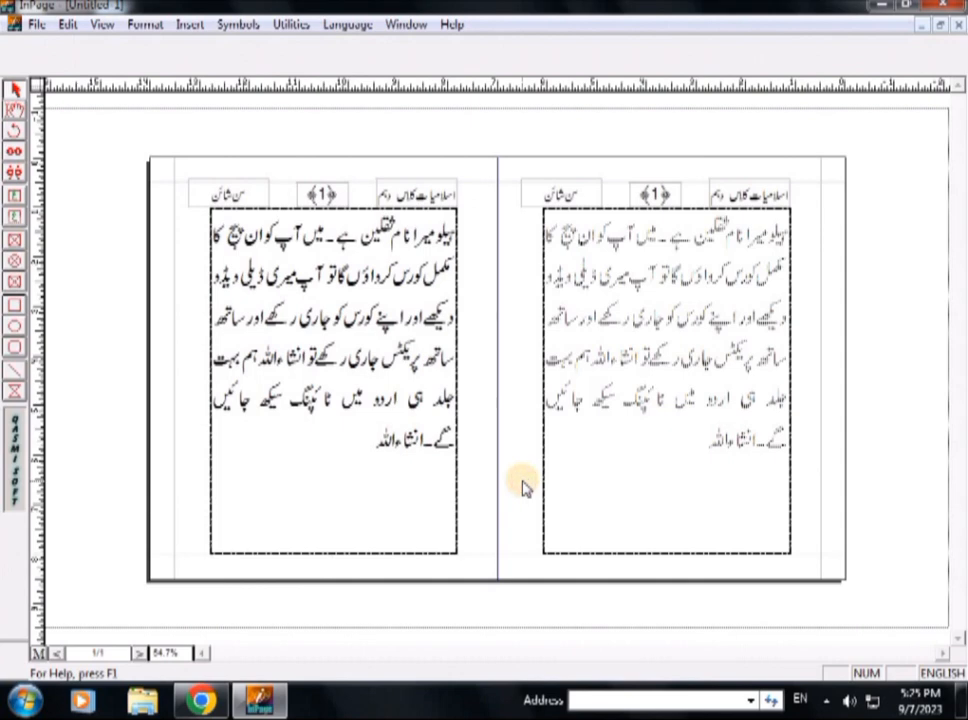
pyautogui.click(640, 385)
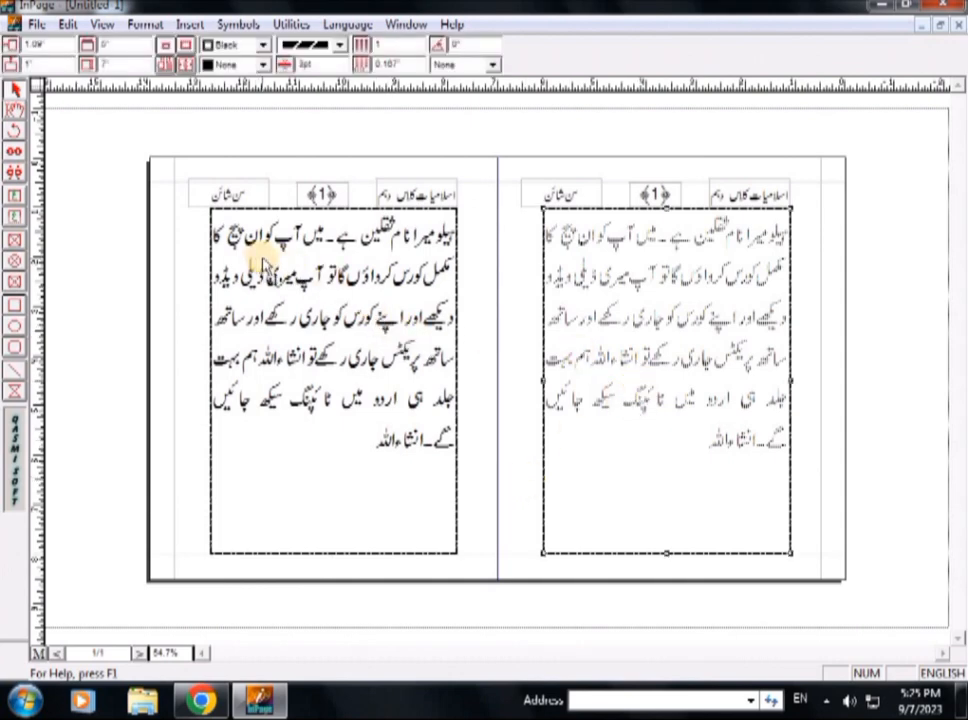
pyautogui.press('Left')
pyautogui.click(825, 253)
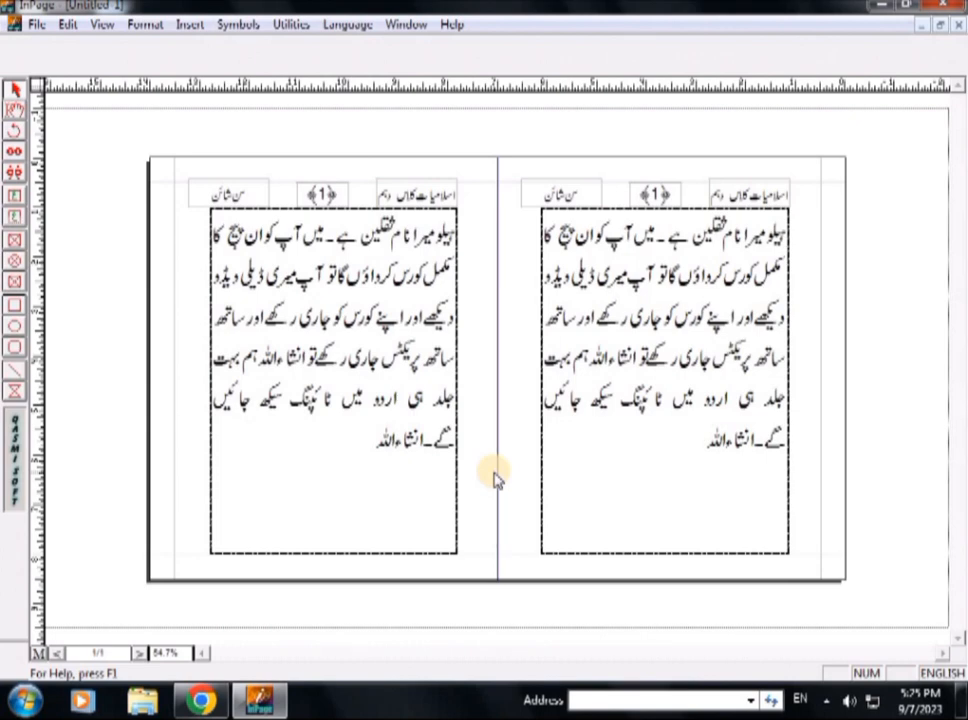
# Step: Change the left page's header number from 1 to 2
pyautogui.click(378, 380)
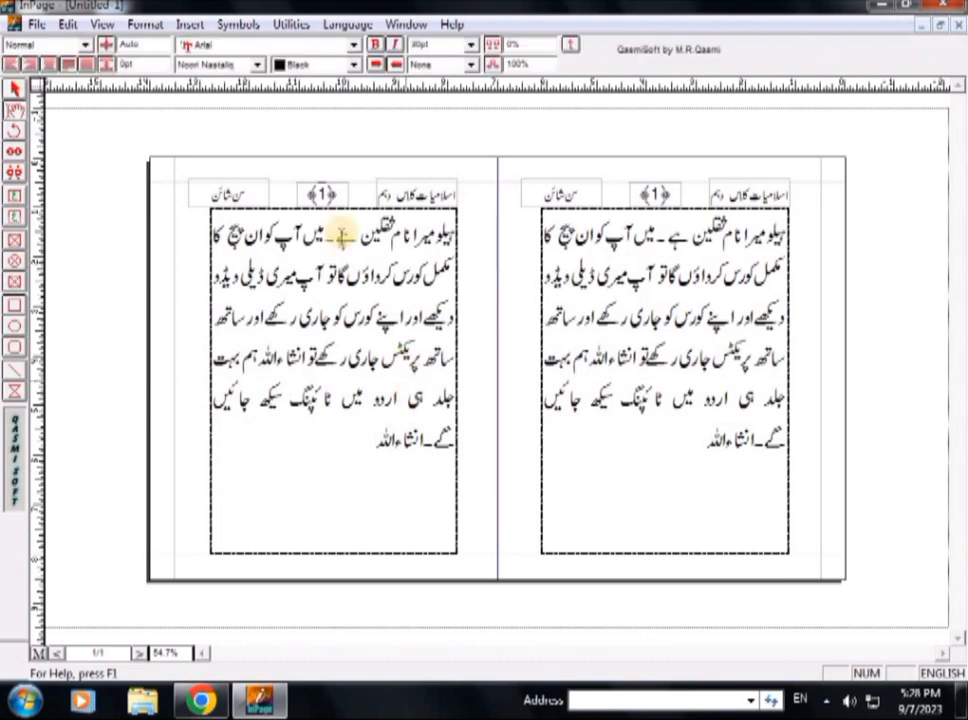
pyautogui.click(323, 194)
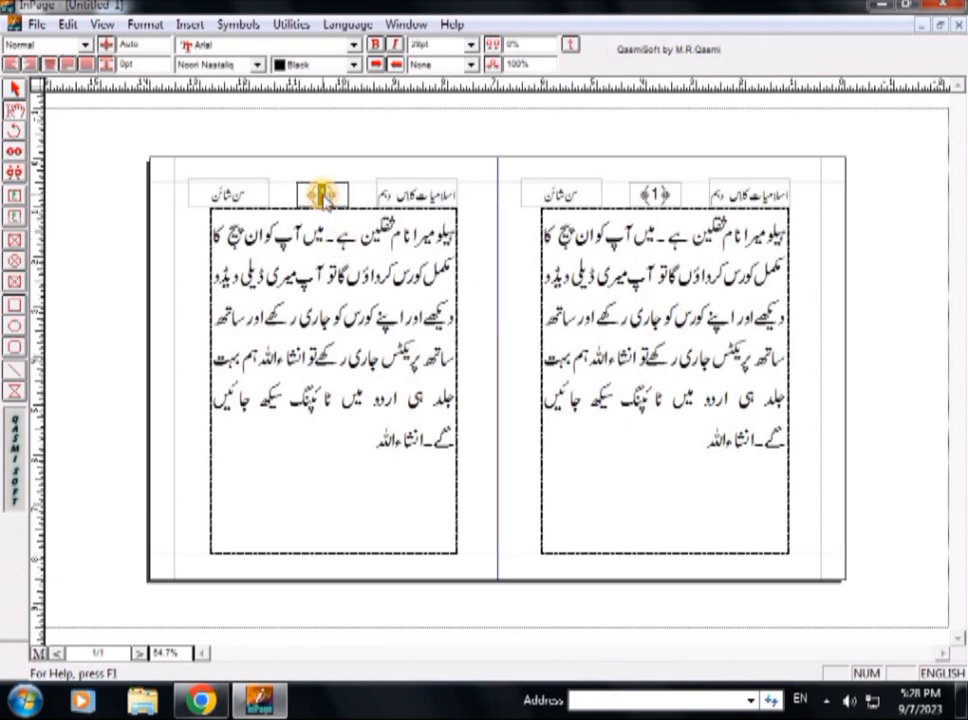
pyautogui.click(680, 233)
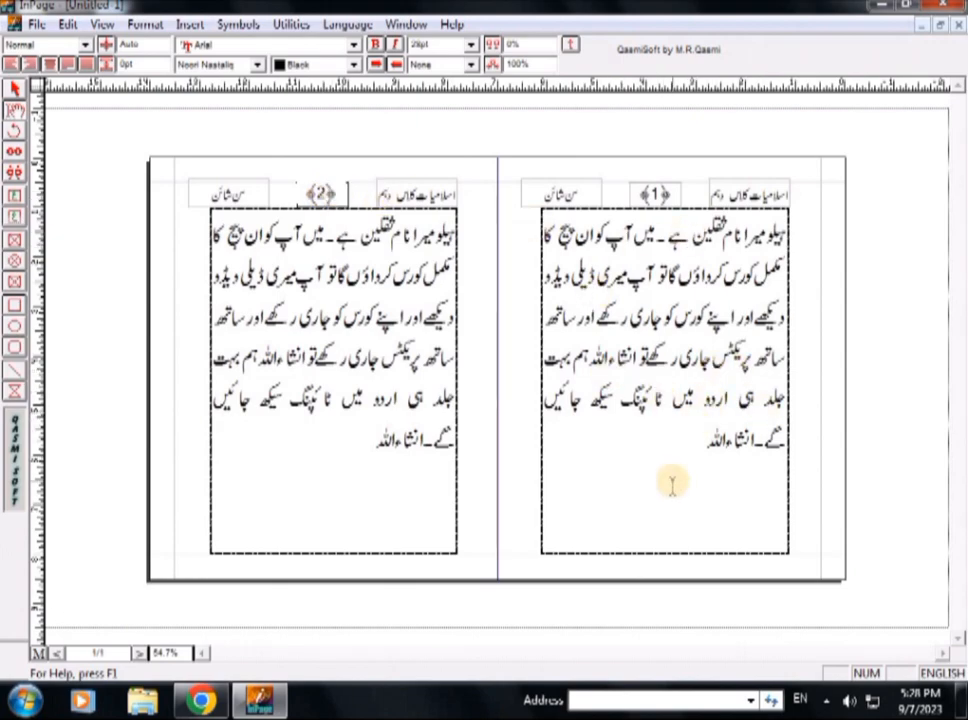
pyautogui.click(394, 478)
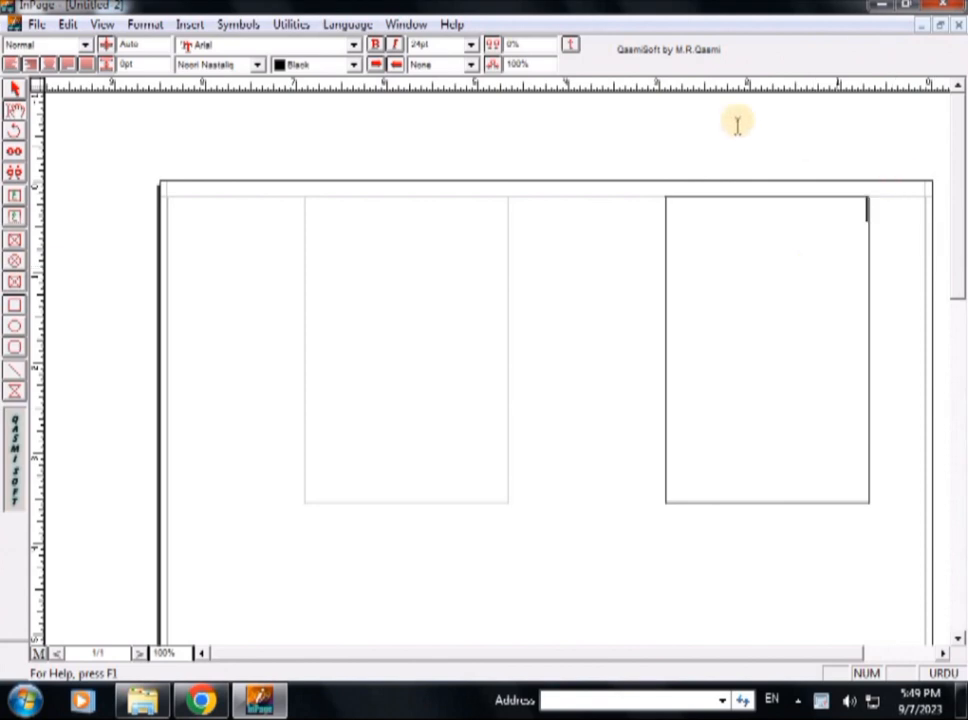
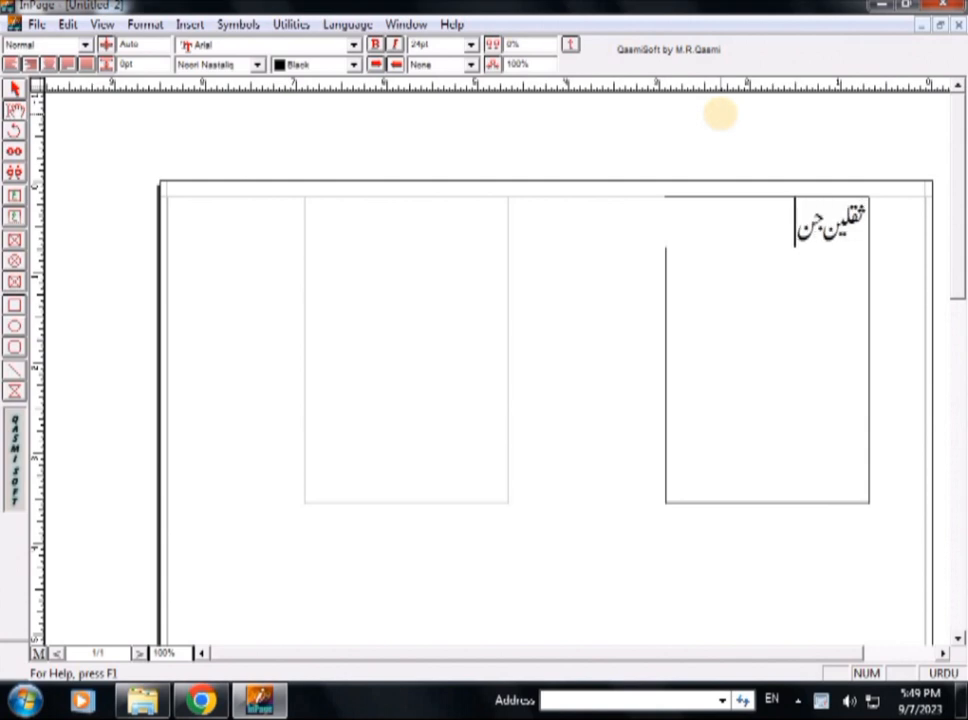
pyautogui.hotkey('ctrl', 'a')
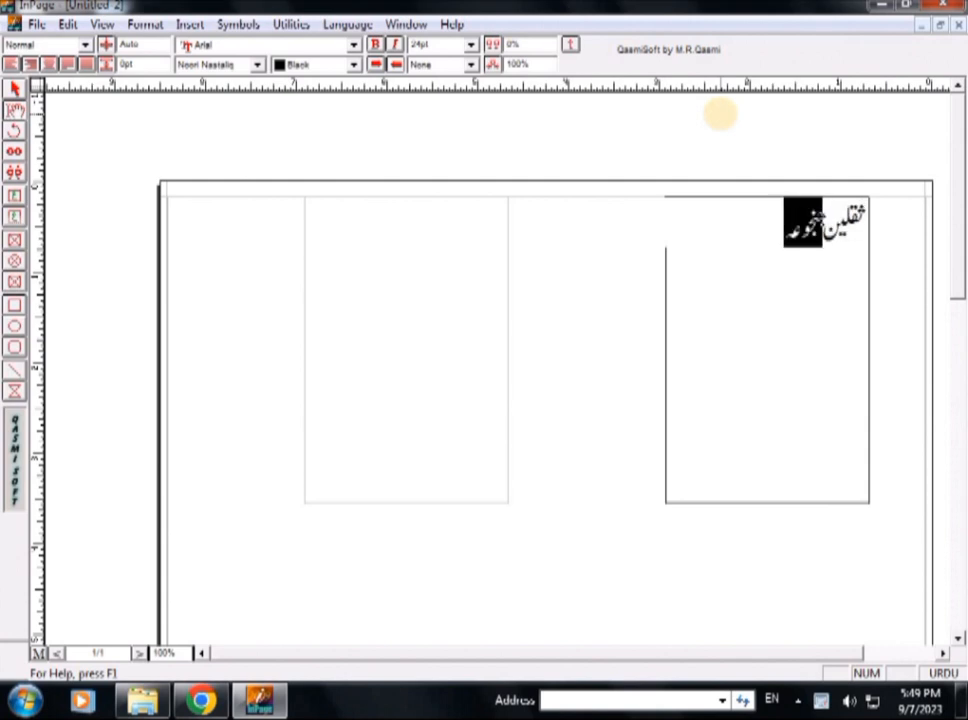
pyautogui.press('End')
pyautogui.hotkey('shift', 'Right')
pyautogui.hotkey('shift', 'Right')
pyautogui.hotkey('shift', 'Right')
pyautogui.hotkey('shift', 'Right')
pyautogui.hotkey('shift', 'Right')
pyautogui.hotkey('shift', 'Right')
pyautogui.hotkey('shift', 'Right')
pyautogui.hotkey('shift', 'Right')
pyautogui.hotkey('shift', 'Right')
pyautogui.hotkey('shift', 'Right')
pyautogui.hotkey('shift', 'Right')
pyautogui.hotkey('shift', 'Right')
pyautogui.hotkey('shift', 'Right')
pyautogui.hotkey('ctrl', 'c')
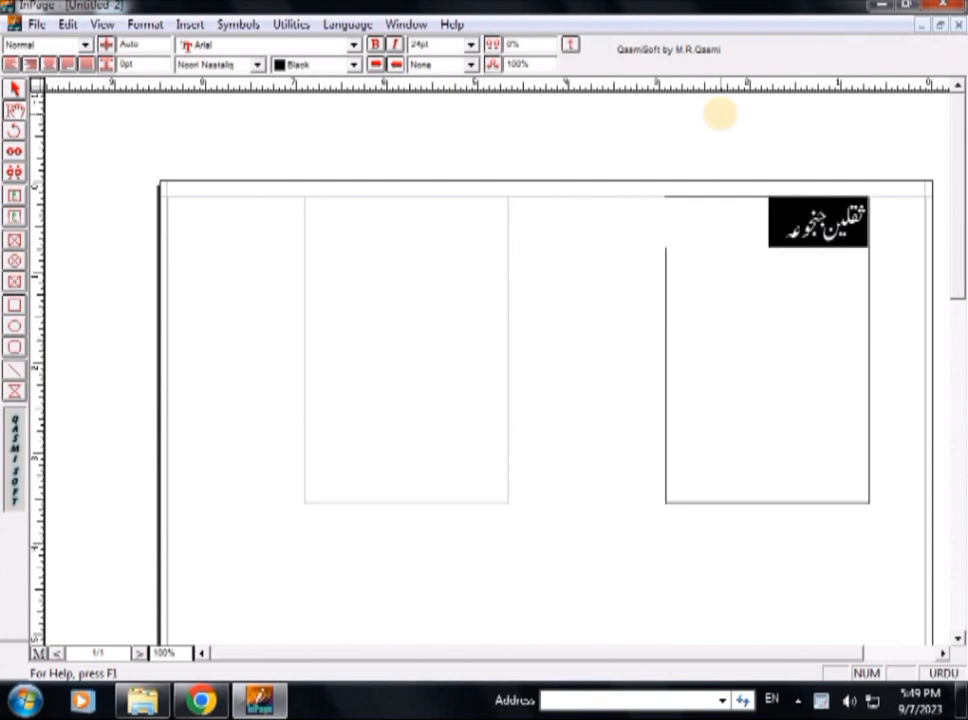
pyautogui.press('End')
pyautogui.hotkey('ctrl', 'v')
pyautogui.hotkey('ctrl', 'v')
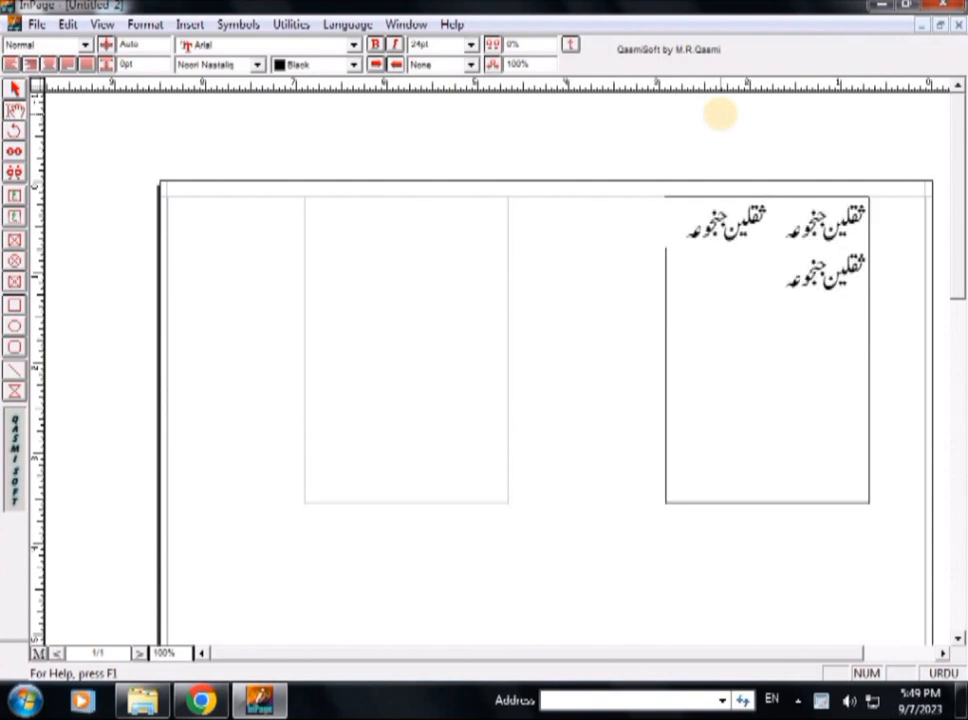
pyautogui.hotkey('ctrl', 'v')
pyautogui.hotkey('ctrl', 'v')
pyautogui.hotkey('ctrl', 'v')
pyautogui.hotkey('ctrl', 'v')
pyautogui.hotkey('ctrl', 'v')
pyautogui.hotkey('ctrl', 'v')
pyautogui.hotkey('ctrl', 'v')
pyautogui.hotkey('ctrl', 'v')
pyautogui.hotkey('ctrl', 'v')
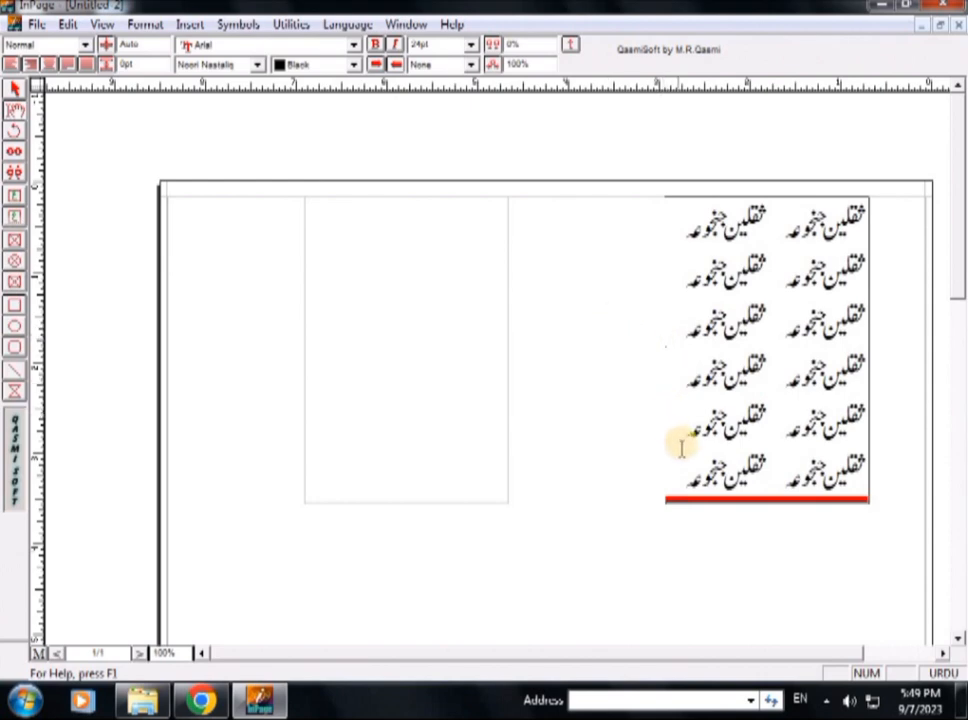
pyautogui.hotkey('ctrl', 'a')
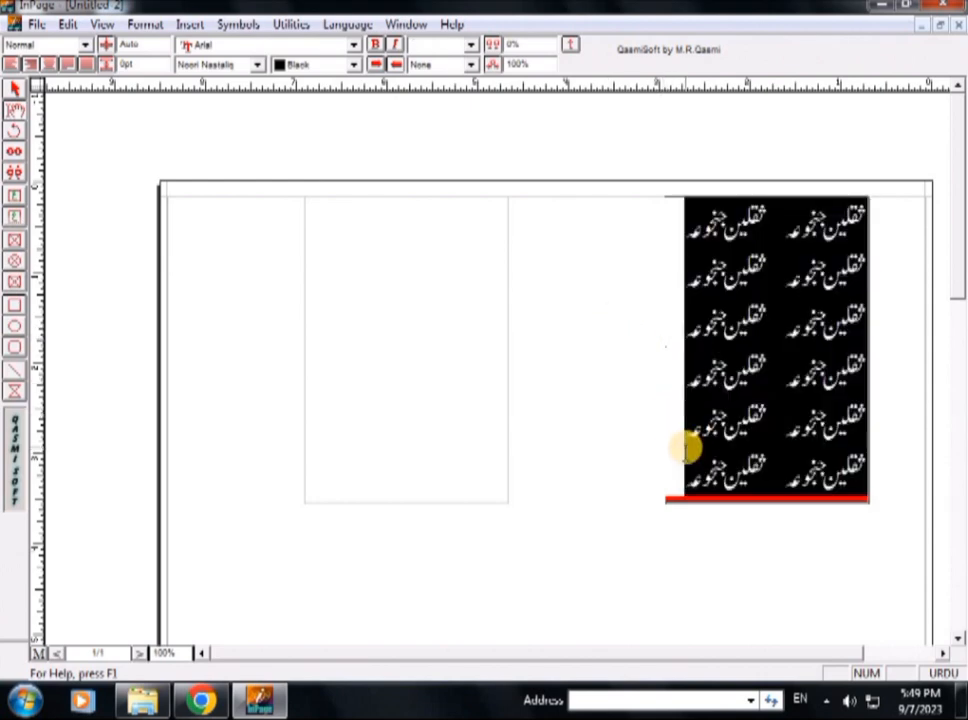
pyautogui.press('Delete')
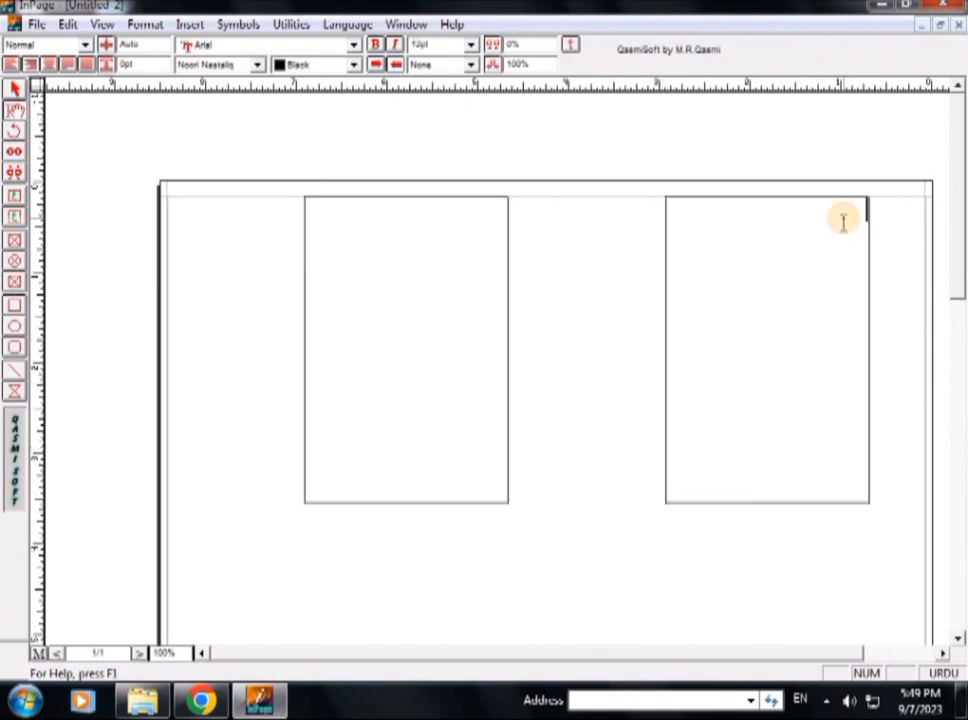
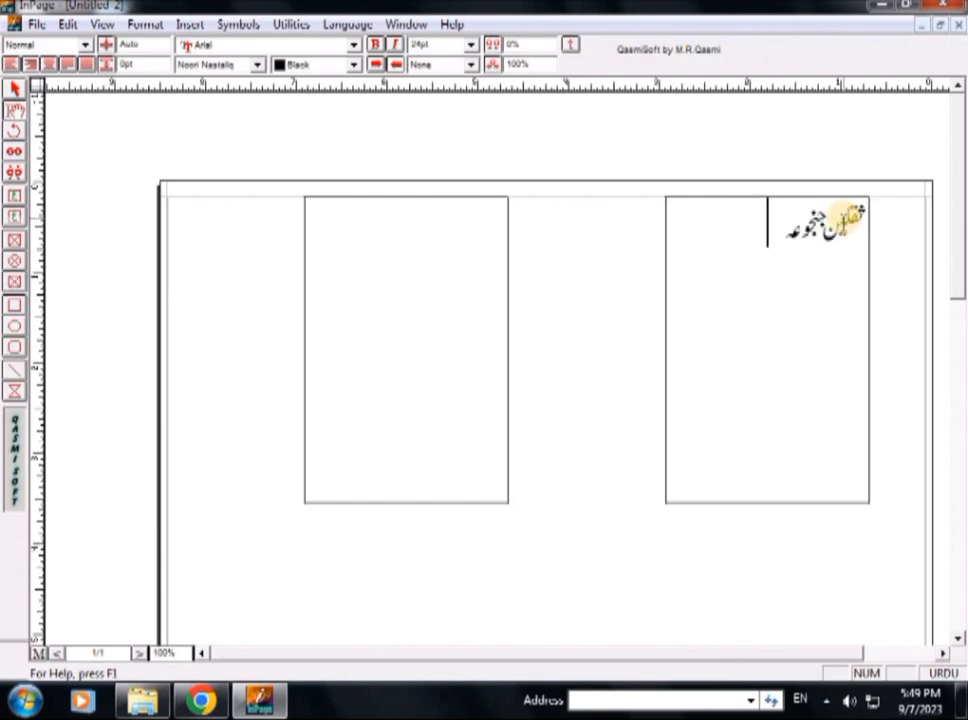
# Step: Paste the Urdu name repeatedly into the right box until it holds twelve copies
pyautogui.hotkey('ctrl', 'v')
pyautogui.hotkey('ctrl', 'v')
pyautogui.hotkey('ctrl', 'v')
pyautogui.hotkey('ctrl', 'v')
pyautogui.hotkey('ctrl', 'v')
pyautogui.hotkey('ctrl', 'v')
pyautogui.hotkey('ctrl', 'v')
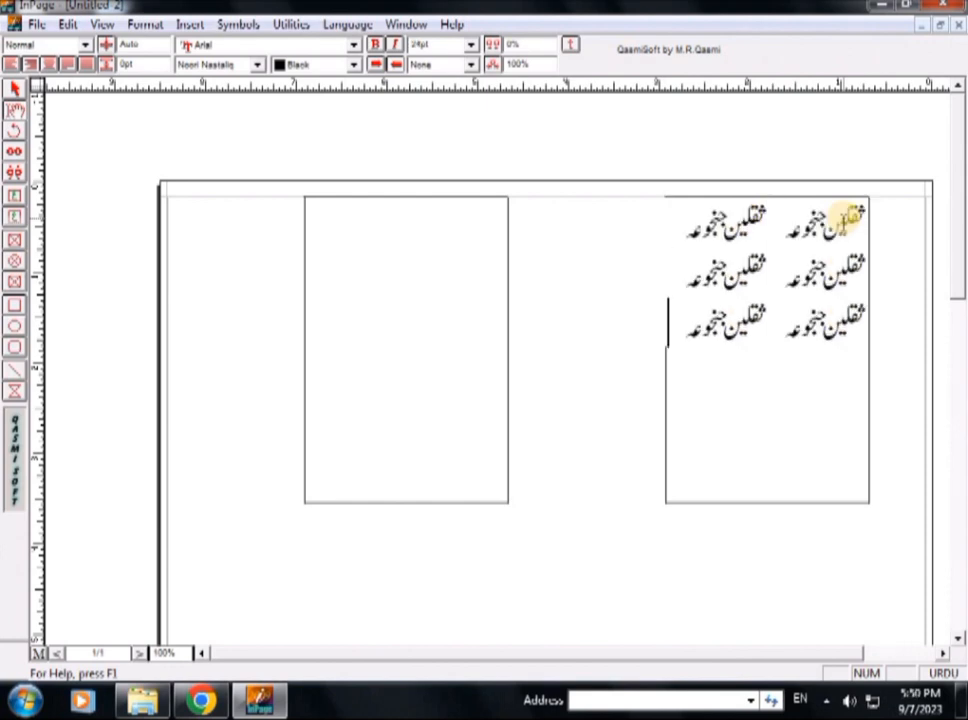
pyautogui.hotkey('ctrl', 'v')
pyautogui.hotkey('ctrl', 'v')
pyautogui.hotkey('ctrl', 'v')
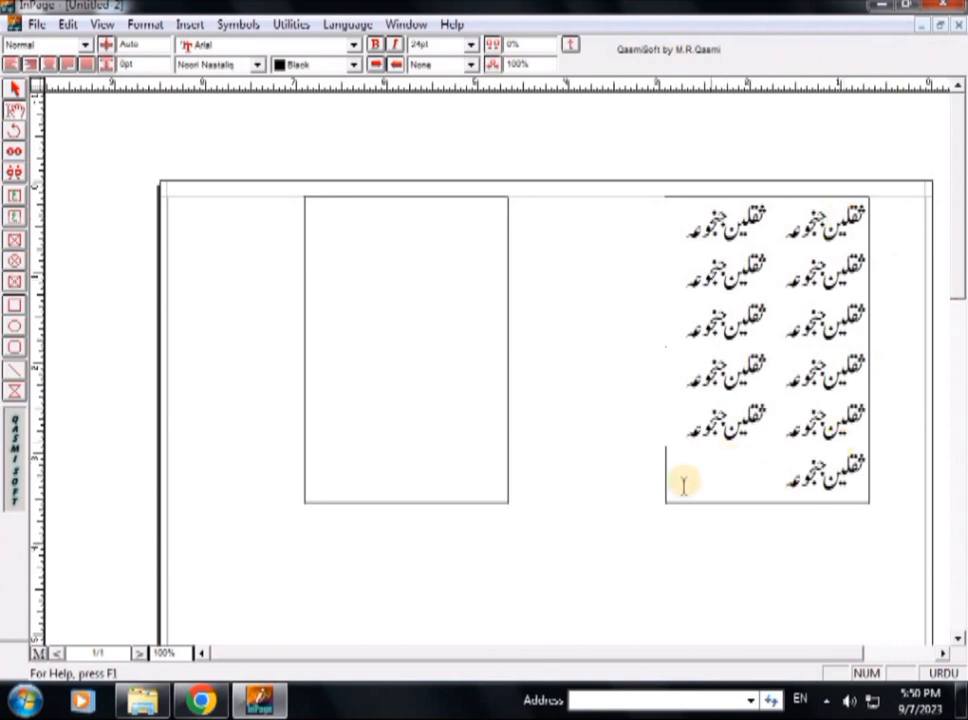
pyautogui.hotkey('ctrl', 'v')
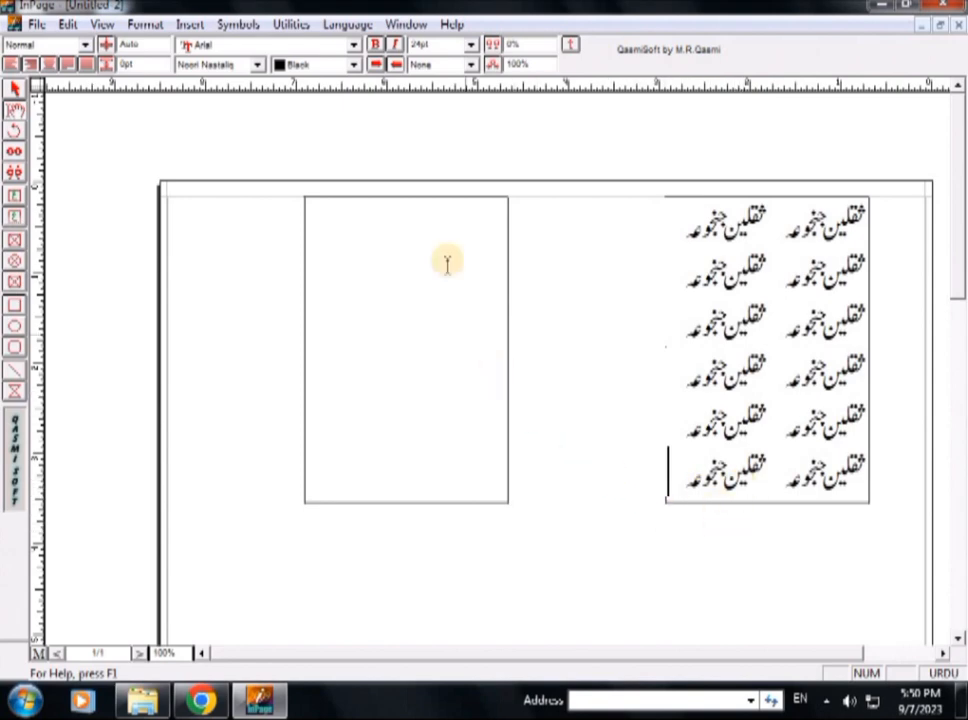
# Step: Paste the name into the left box, trimming the overflow to leave nine copies
pyautogui.click(434, 200)
pyautogui.hotkey('ctrl', 'v')
pyautogui.hotkey('ctrl', 'v')
pyautogui.hotkey('ctrl', 'v')
pyautogui.hotkey('ctrl', 'v')
pyautogui.hotkey('ctrl', 'v')
pyautogui.hotkey('ctrl', 'v')
pyautogui.hotkey('ctrl', 'v')
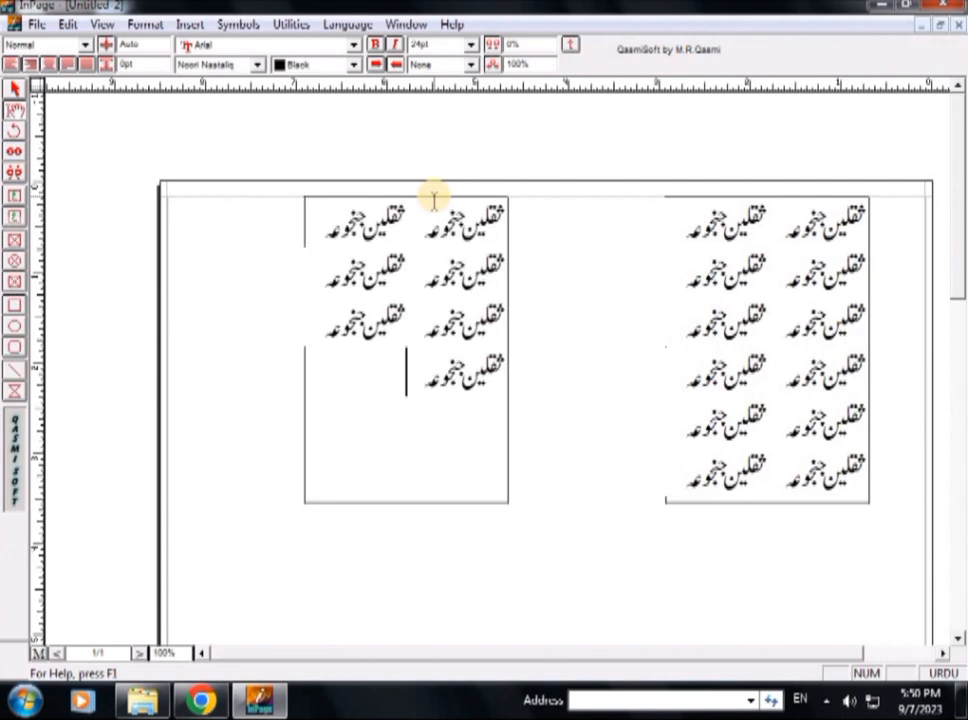
pyautogui.hotkey('ctrl', 'v')
pyautogui.hotkey('ctrl', 'v')
pyautogui.hotkey('ctrl', 'v')
pyautogui.hotkey('ctrl', 'v')
pyautogui.hotkey('ctrl', 'v')
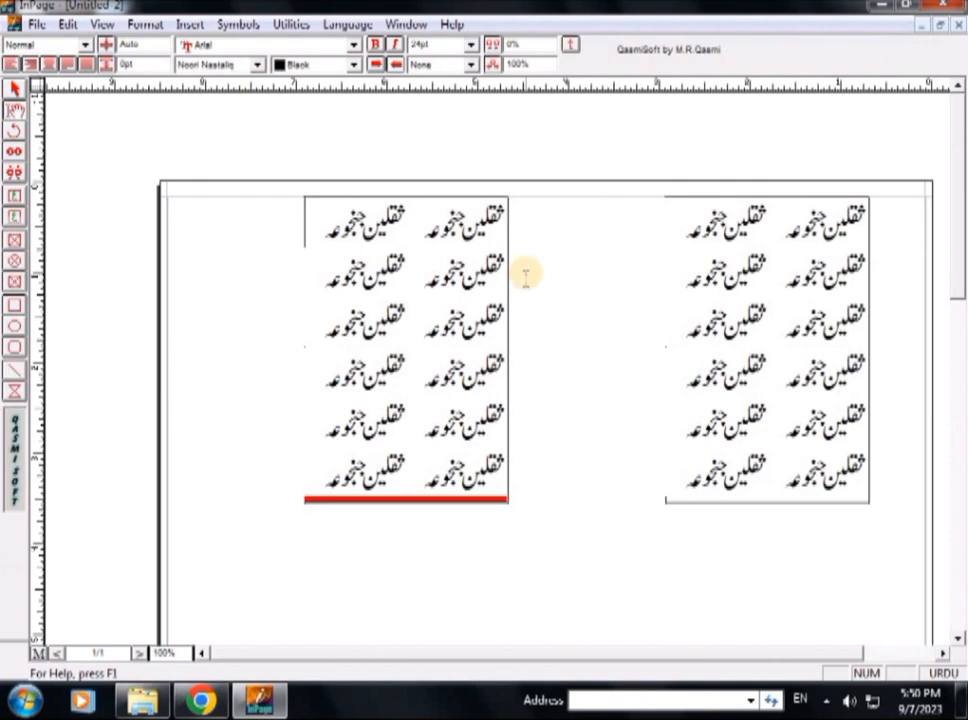
pyautogui.press('BackSpace')
pyautogui.press('BackSpace')
pyautogui.press('BackSpace')
pyautogui.press('BackSpace')
pyautogui.press('BackSpace')
pyautogui.press('BackSpace')
pyautogui.press('BackSpace')
pyautogui.press('BackSpace')
pyautogui.press('BackSpace')
pyautogui.press('BackSpace')
pyautogui.press('BackSpace')
pyautogui.press('BackSpace')
pyautogui.press('BackSpace')
pyautogui.press('BackSpace')
pyautogui.press('BackSpace')
pyautogui.press('BackSpace')
pyautogui.press('BackSpace')
pyautogui.press('BackSpace')
pyautogui.press('BackSpace')
pyautogui.press('BackSpace')
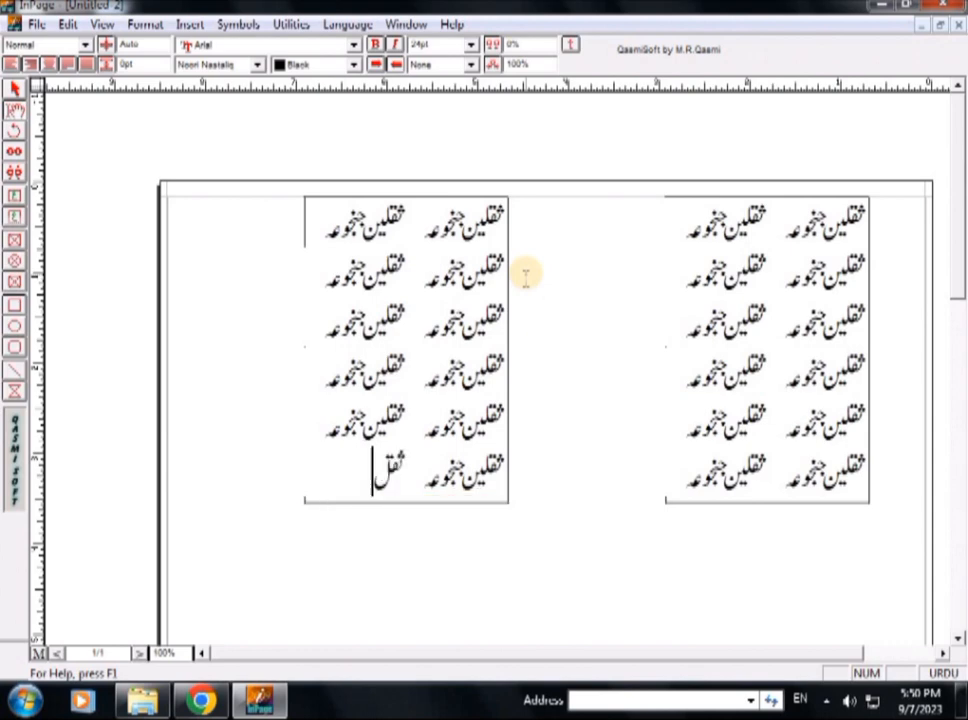
pyautogui.press('BackSpace')
pyautogui.press('BackSpace')
pyautogui.press('BackSpace')
pyautogui.press('BackSpace')
pyautogui.press('BackSpace')
pyautogui.press('BackSpace')
pyautogui.press('BackSpace')
pyautogui.press('BackSpace')
pyautogui.press('BackSpace')
pyautogui.press('BackSpace')
pyautogui.press('BackSpace')
pyautogui.press('BackSpace')
pyautogui.press('BackSpace')
pyautogui.press('BackSpace')
pyautogui.press('BackSpace')
pyautogui.press('BackSpace')
pyautogui.press('BackSpace')
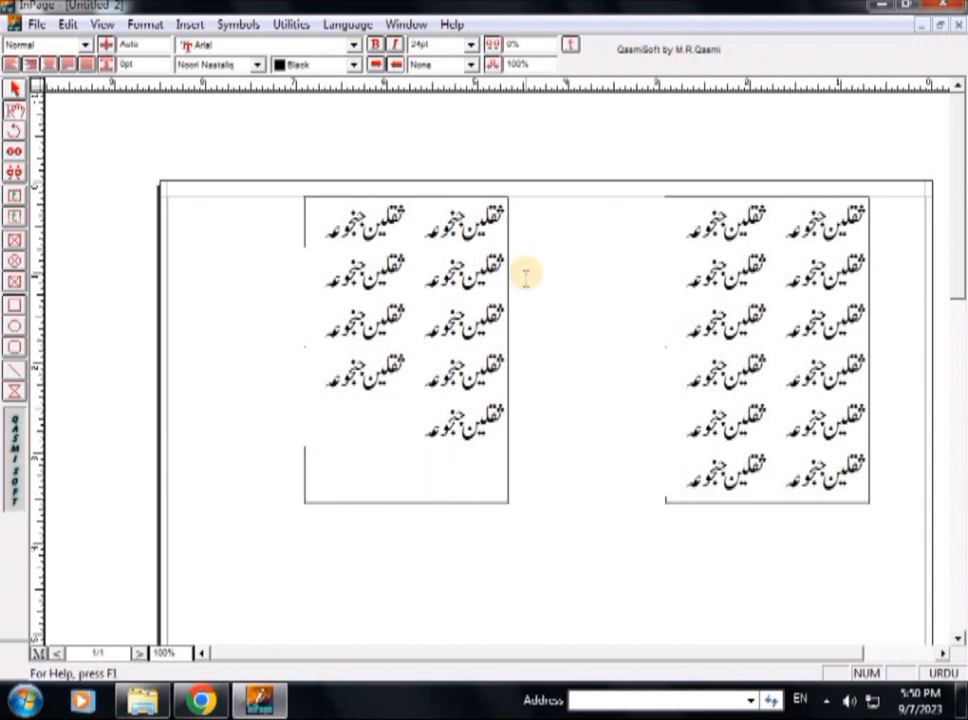
pyautogui.hotkey('ctrl', 'v')
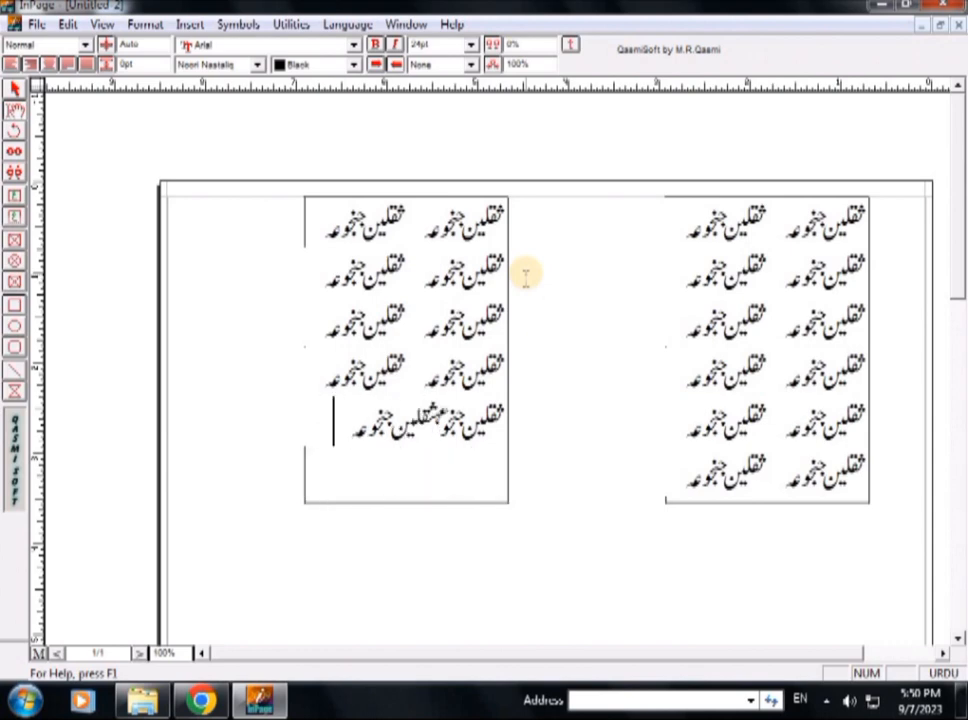
pyautogui.hotkey('ctrl', 'z')
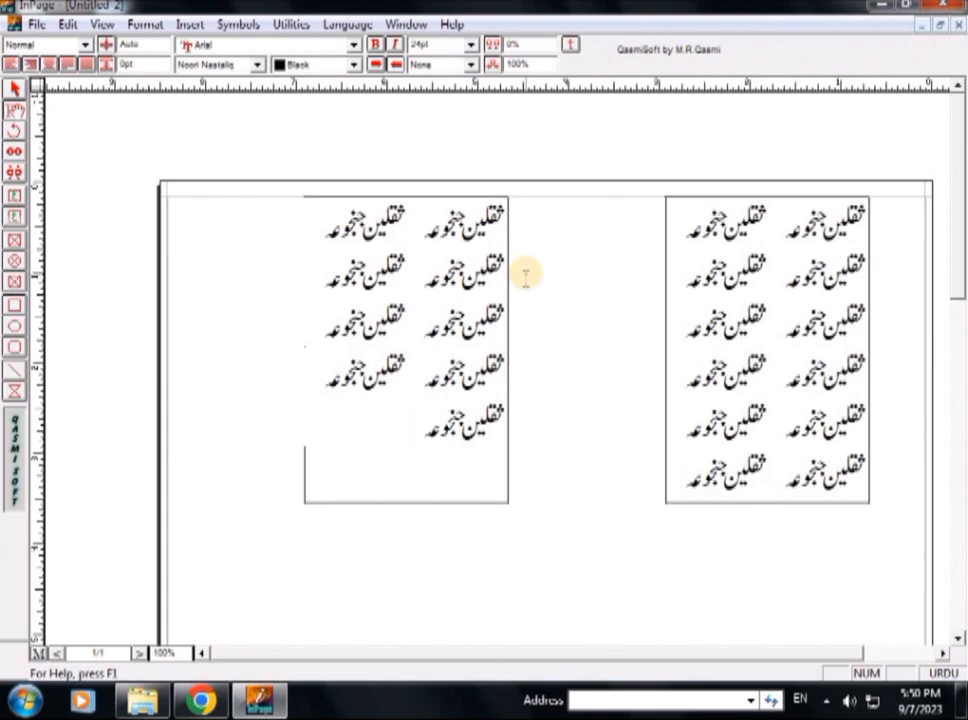